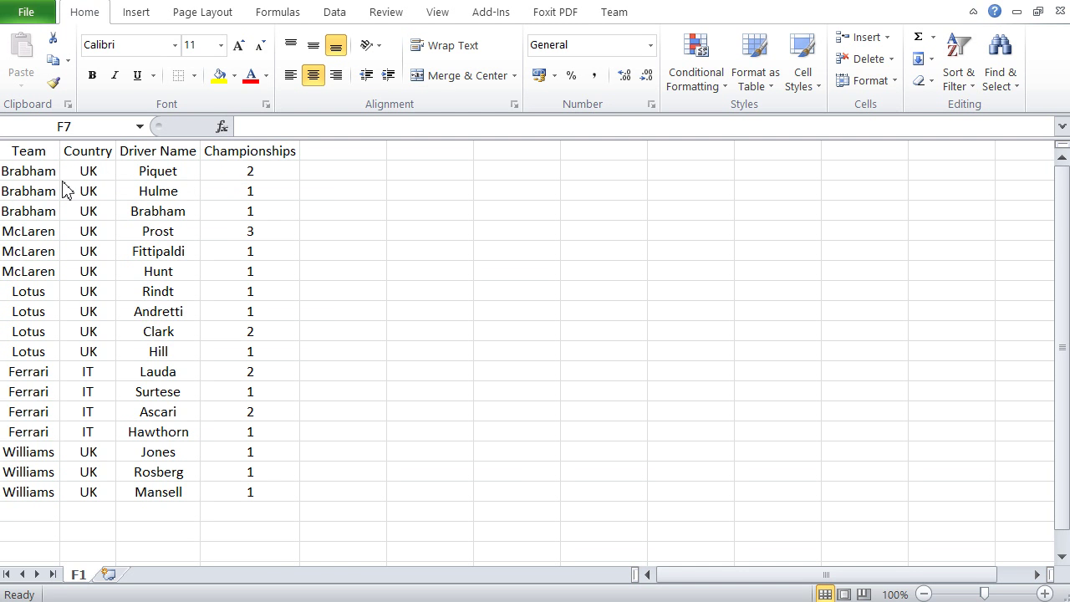
Add a right border along the Country column, from its header through the last data row.
drag(94, 159, 89, 488)
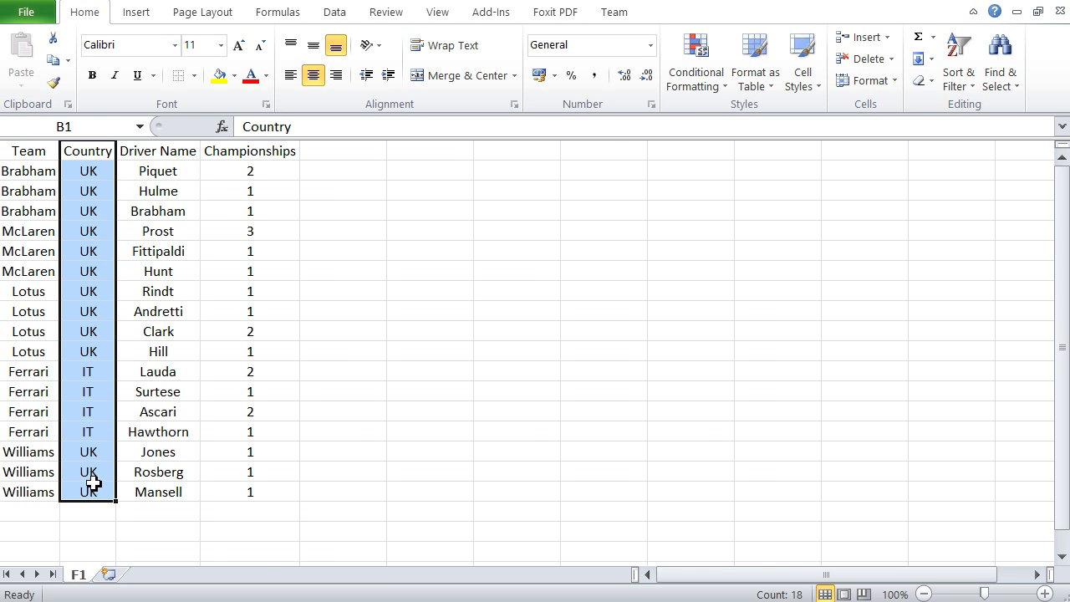
click(195, 75)
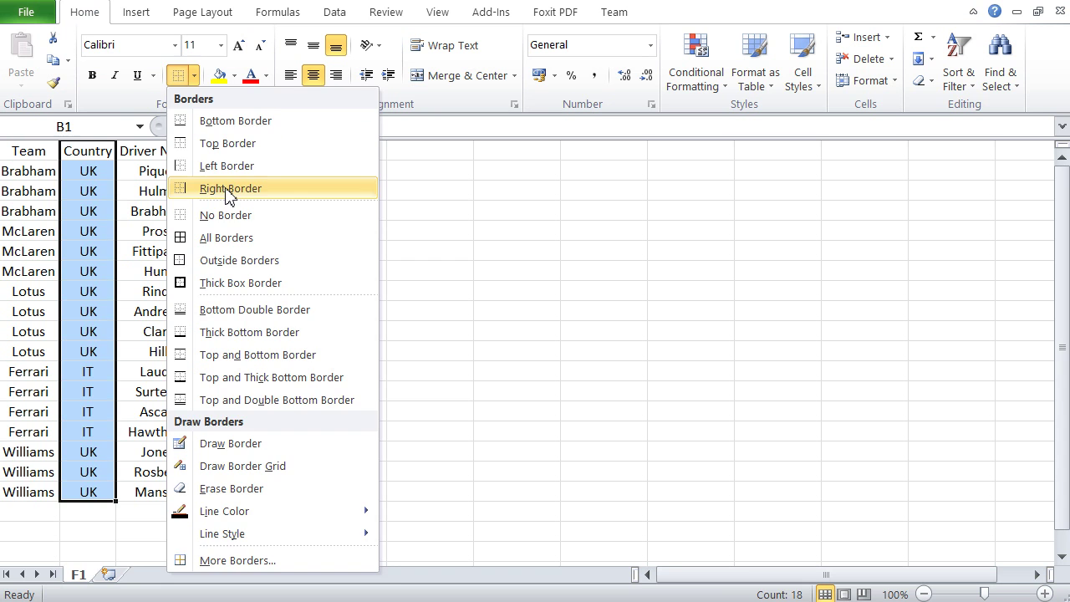
click(230, 188)
click(303, 270)
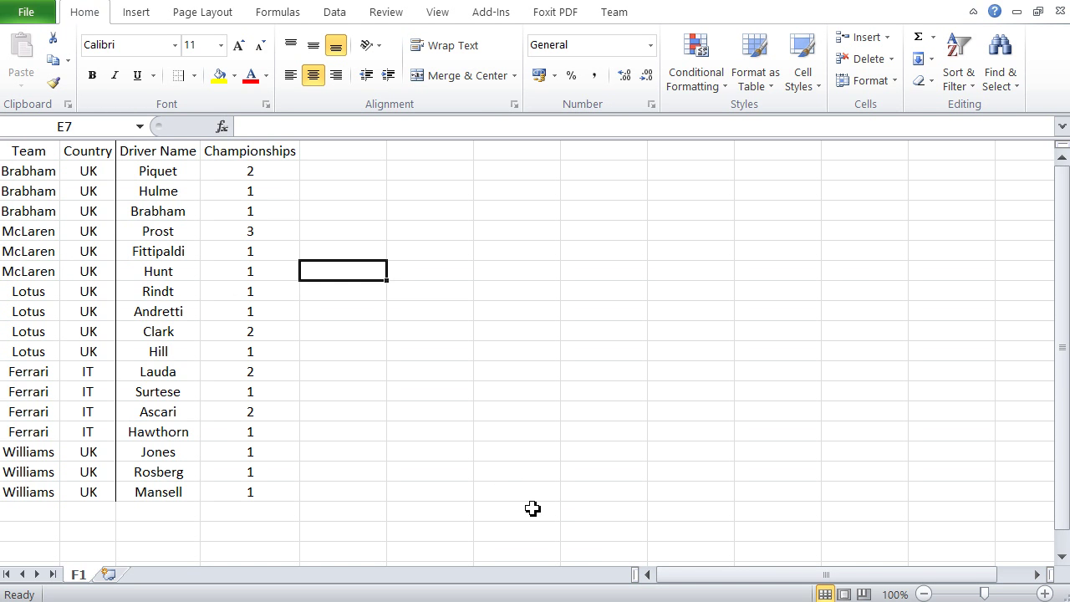
Switch to the Access database and examine the Teams table's records and the properties of its Team No, Team Name and Team Country fields.
key(alt+Tab)
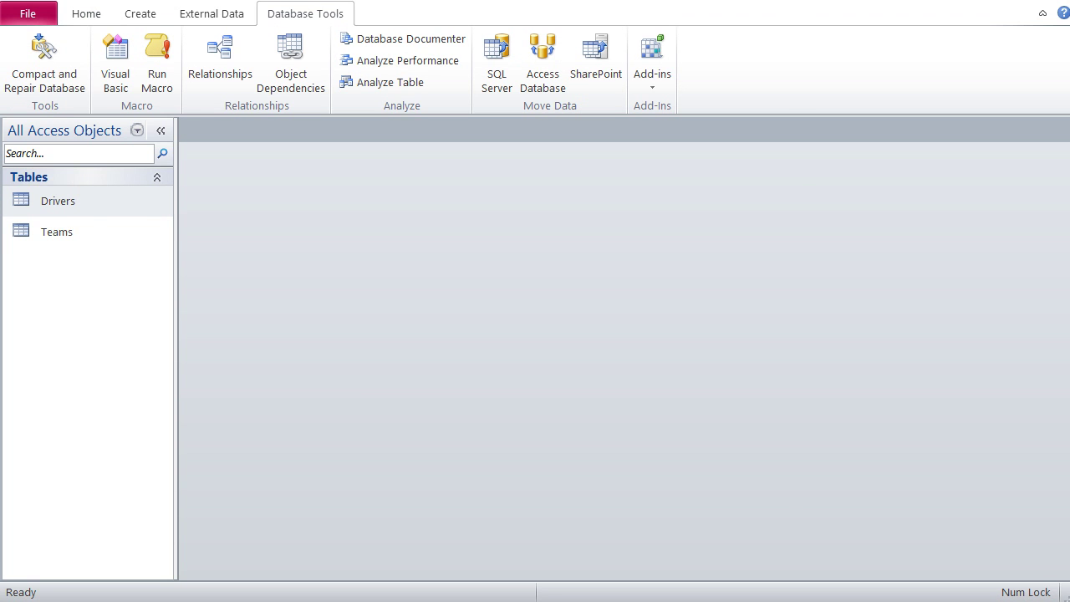
click(61, 234)
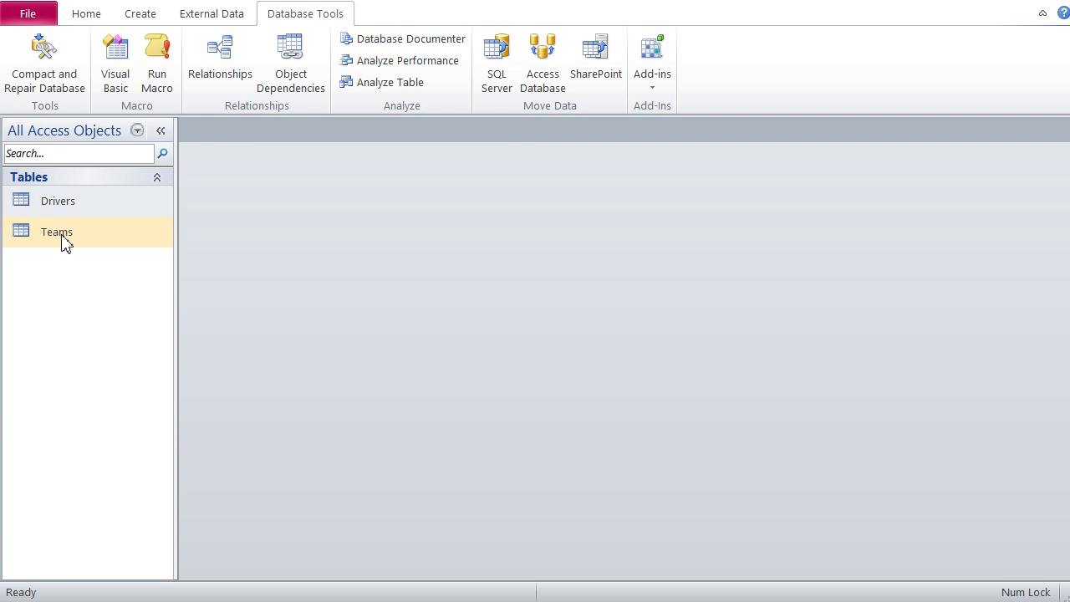
double_click(61, 237)
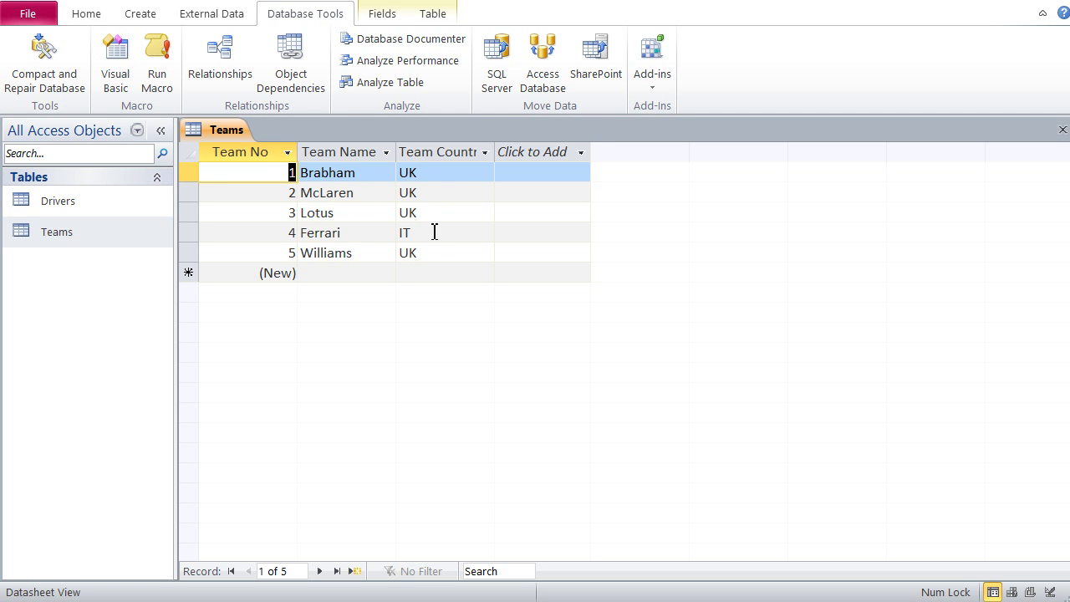
click(87, 18)
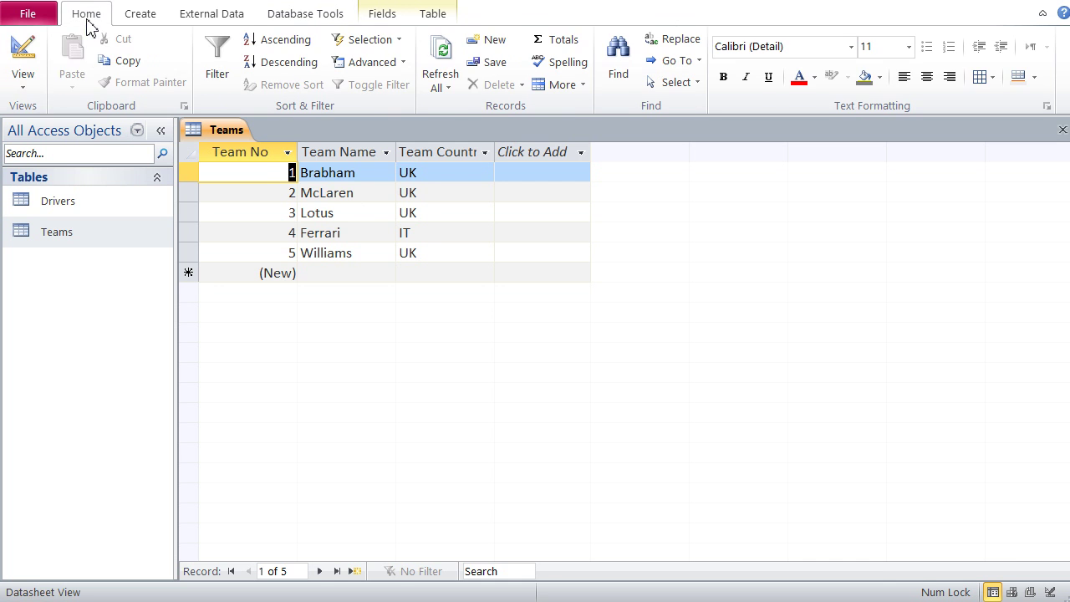
click(23, 52)
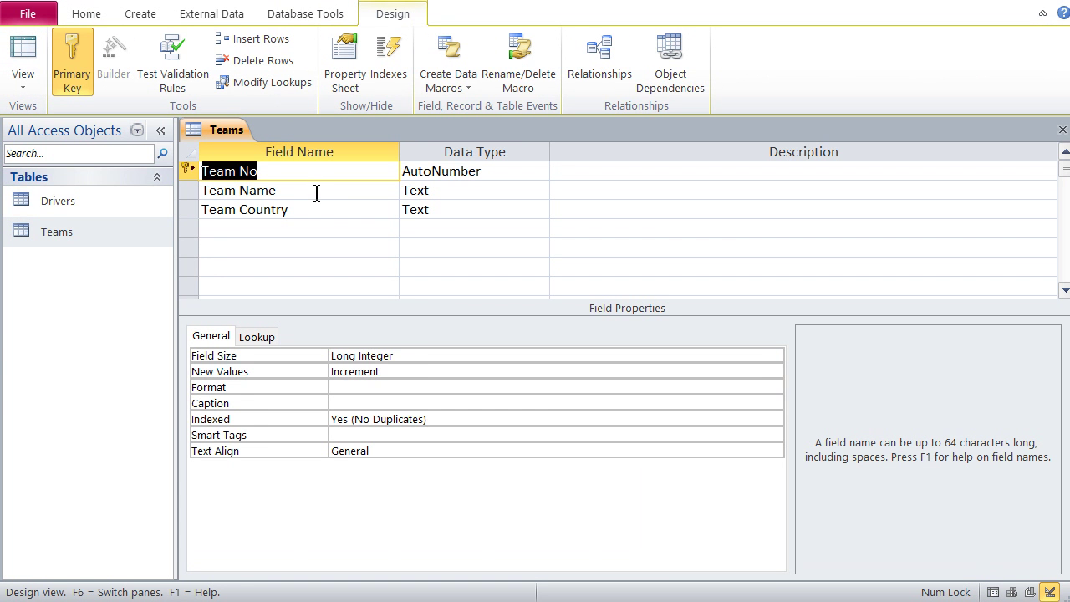
click(319, 189)
click(341, 209)
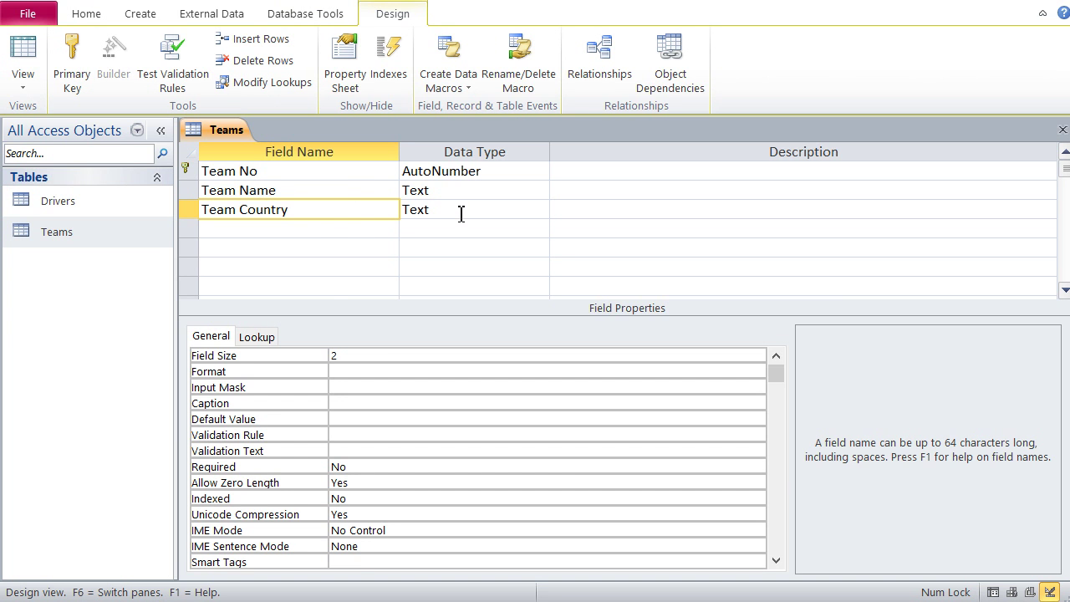
click(299, 171)
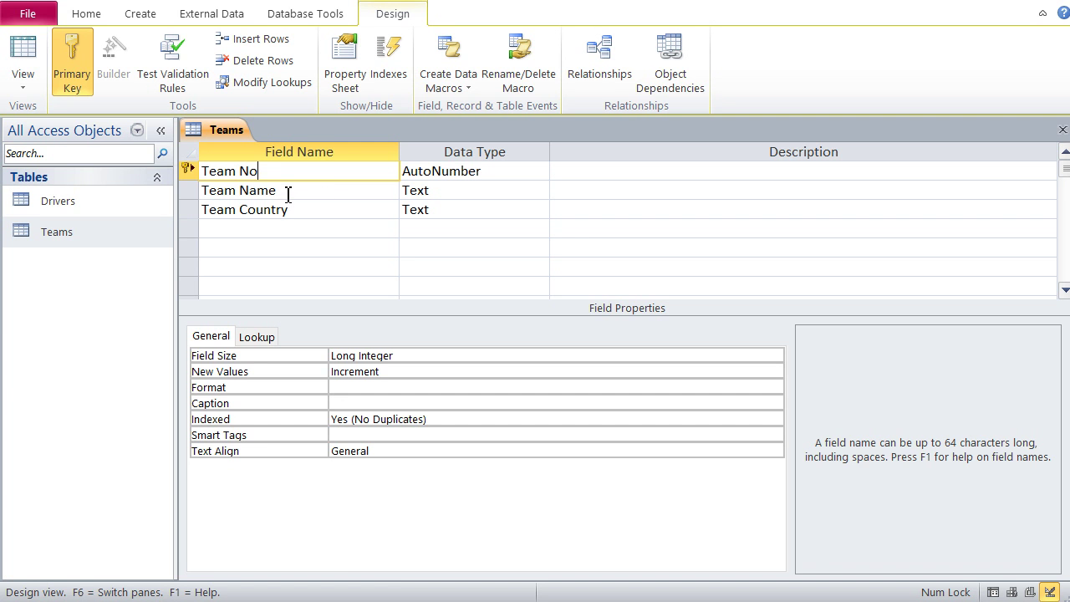
click(288, 193)
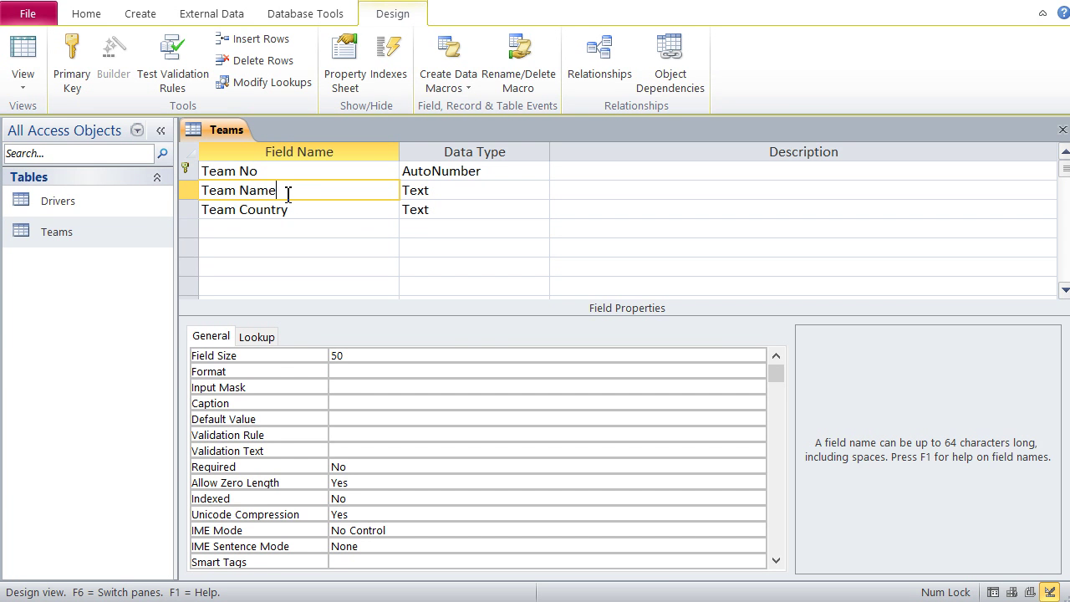
click(290, 210)
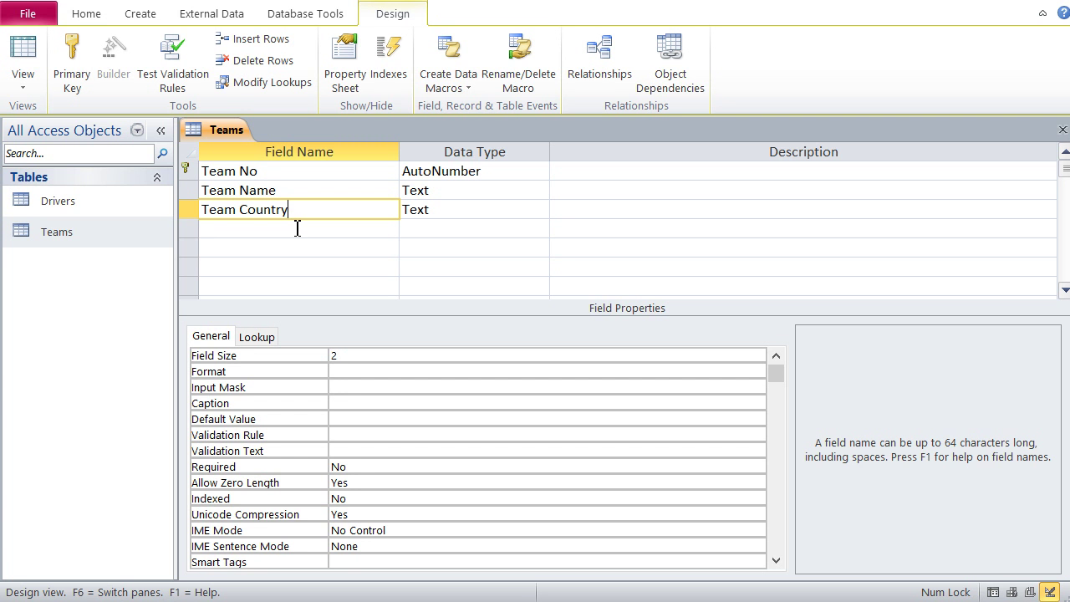
click(284, 172)
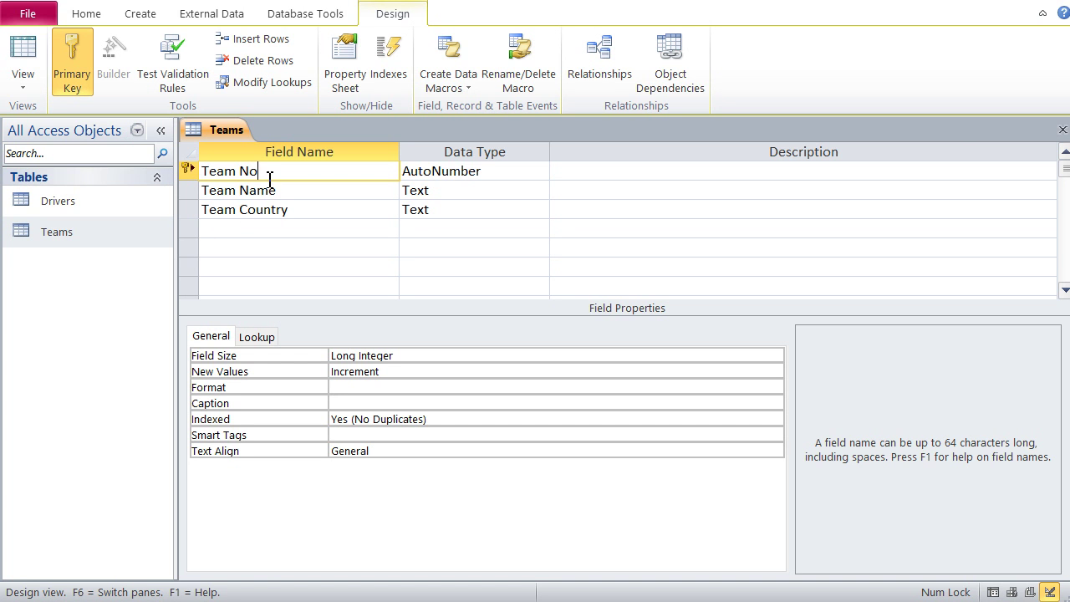
Examine the Drivers table's records and the design of its Driver Name and Driver Championships fields.
double_click(46, 208)
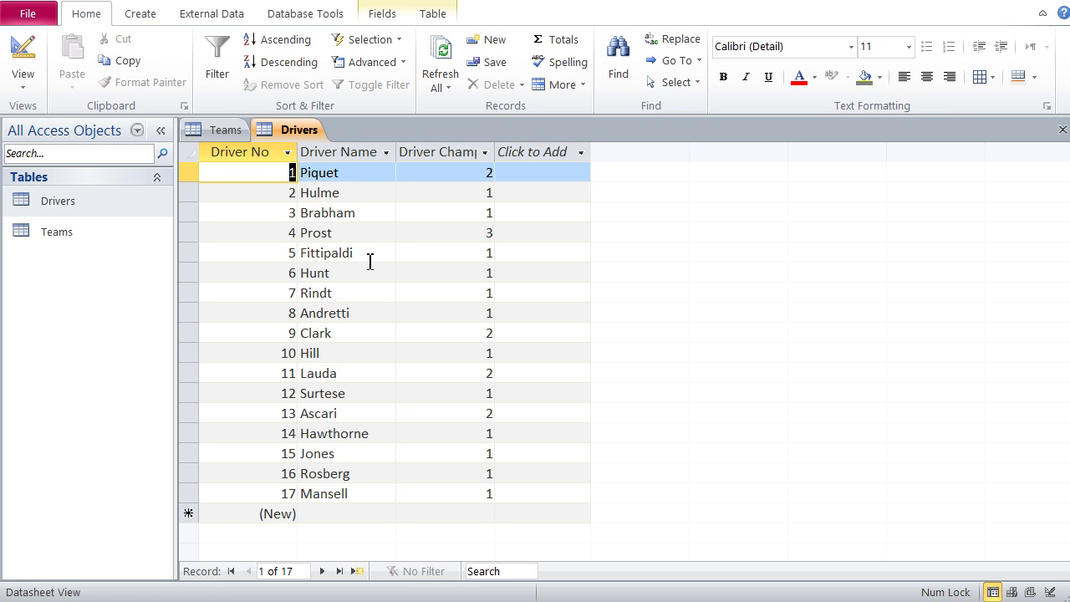
click(21, 50)
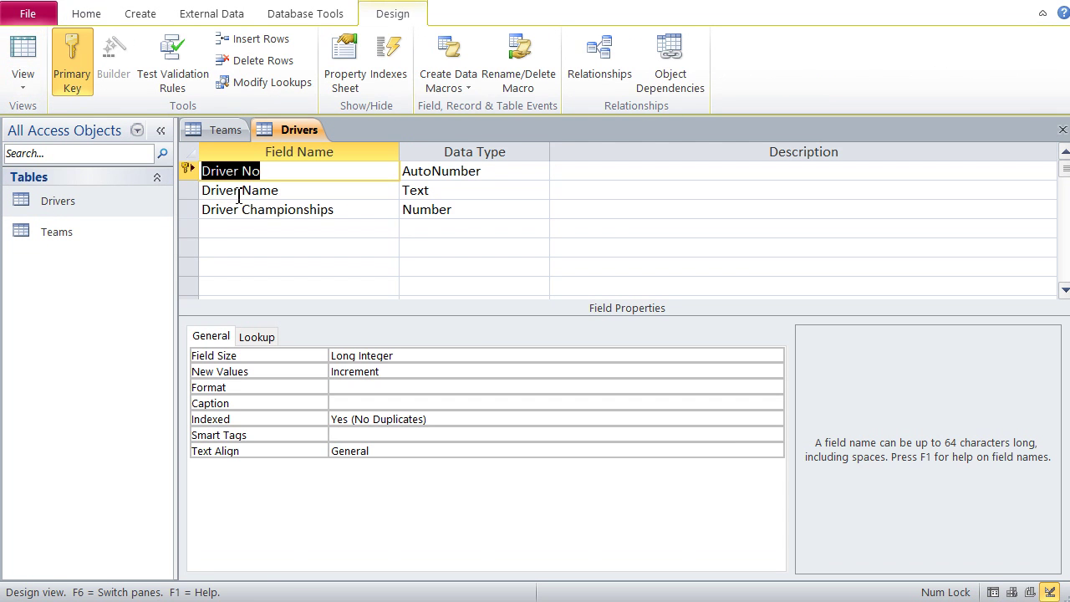
click(290, 195)
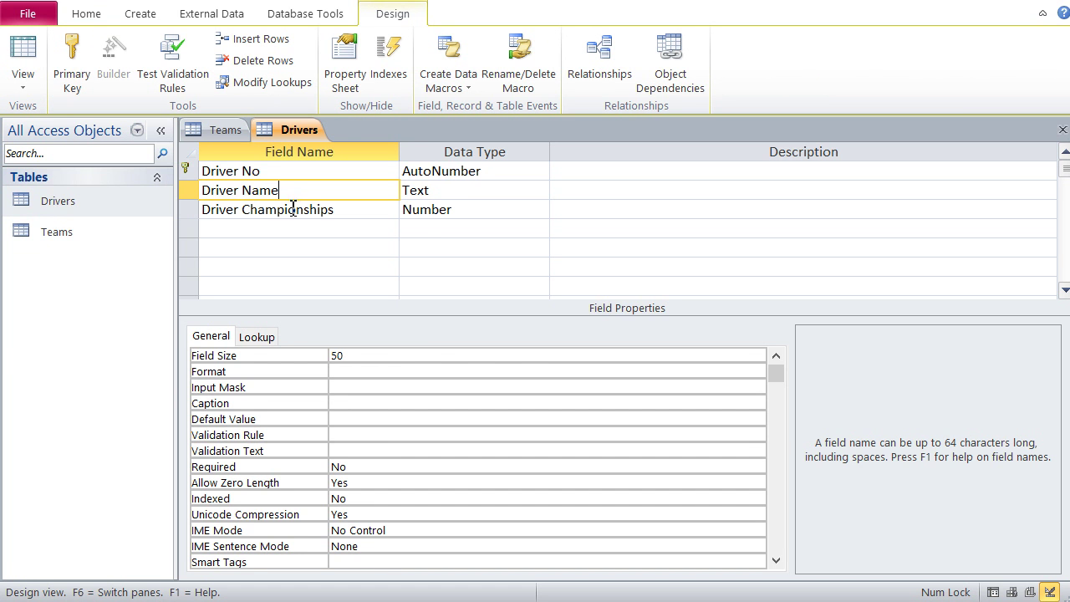
click(289, 209)
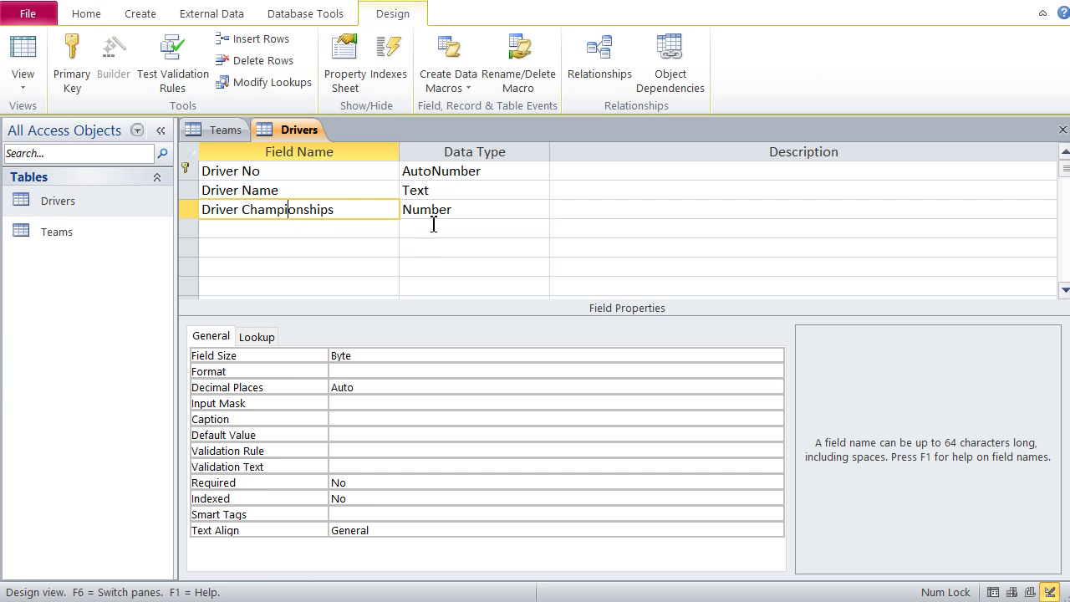
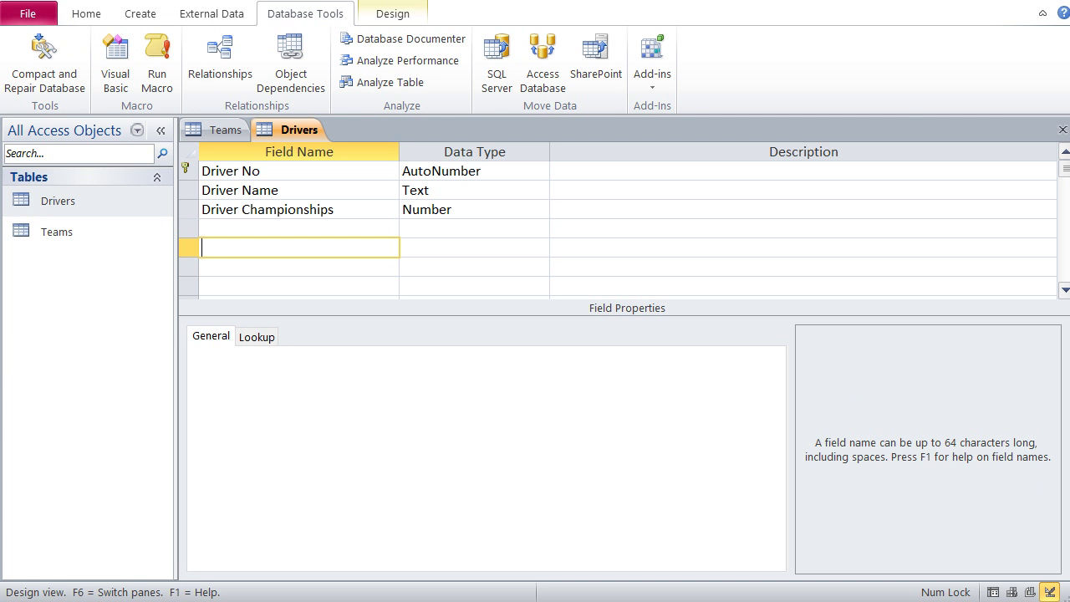
click(86, 13)
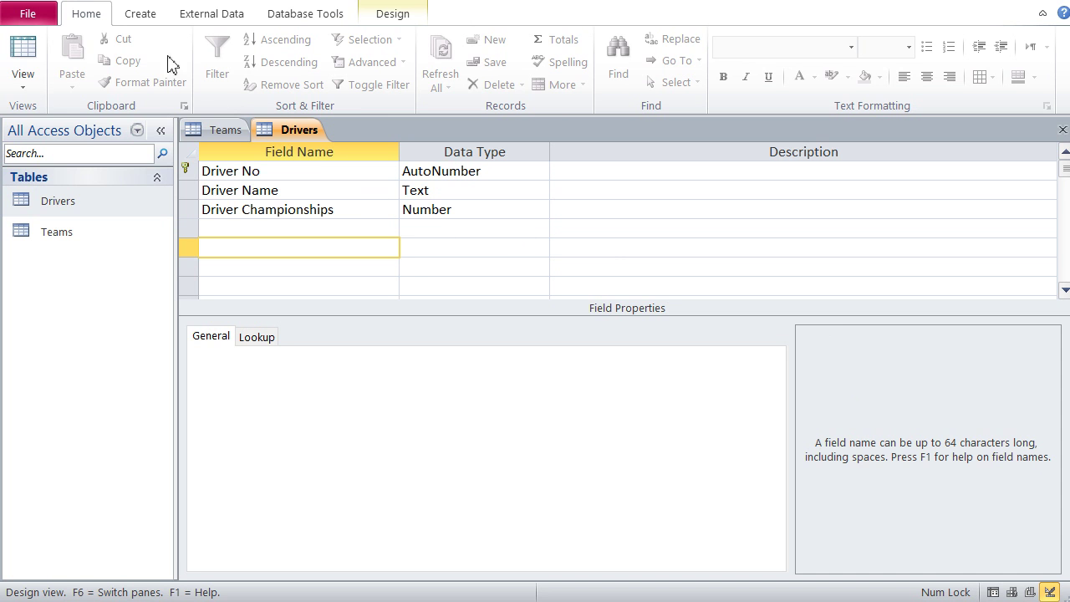
click(25, 54)
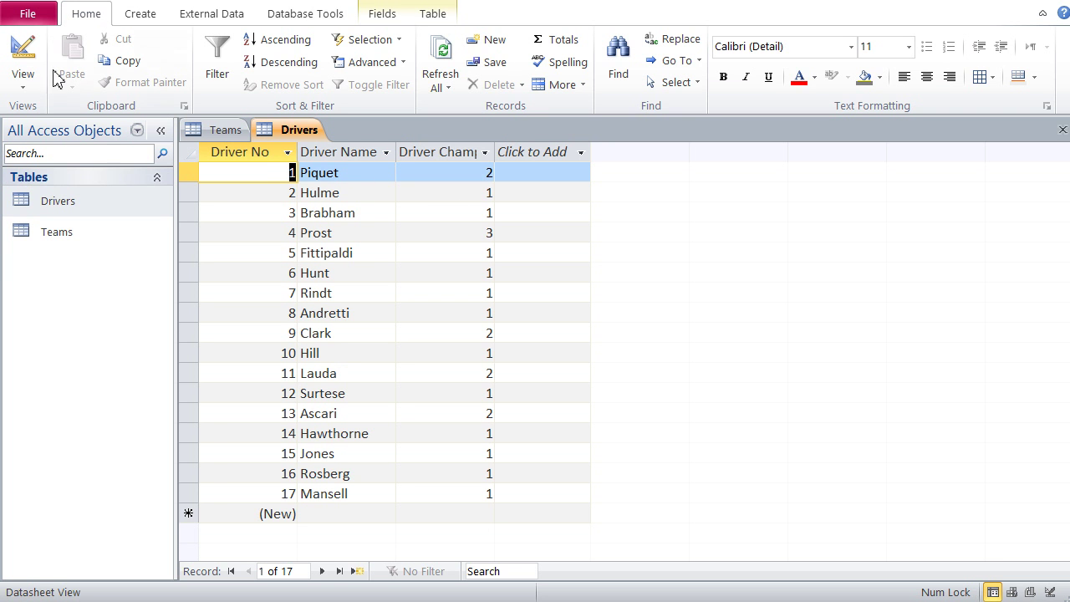
Add a field named Driver Team below Driver Championships in the Drivers table's design.
click(25, 65)
click(256, 227)
text(Driver Team)
key(Tab)
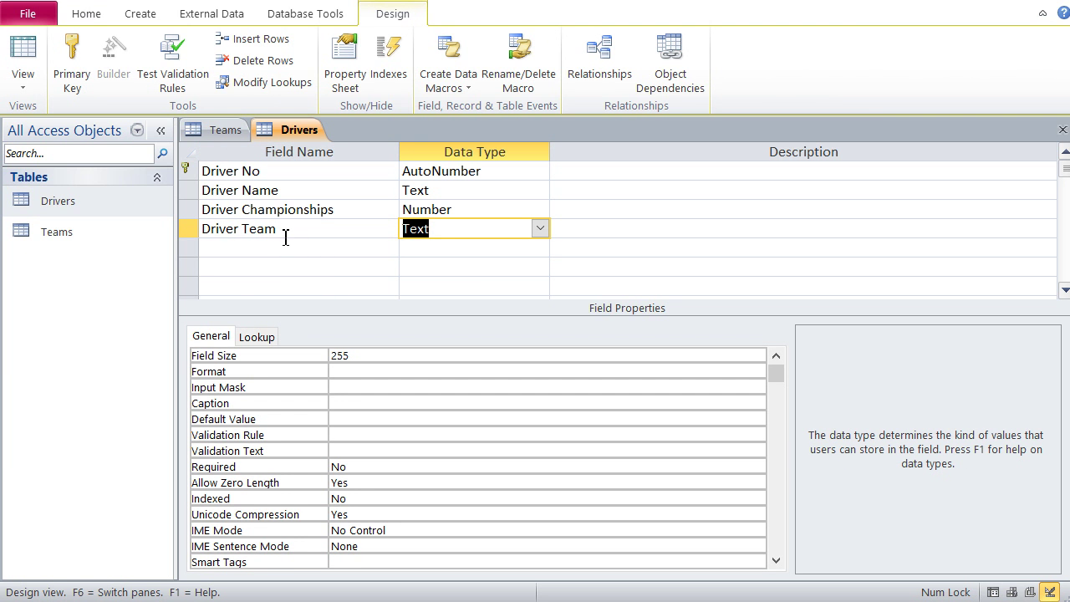
Set the Driver Team field's data type to Number and compare its field size with the Team No key in Teams.
click(226, 132)
click(263, 172)
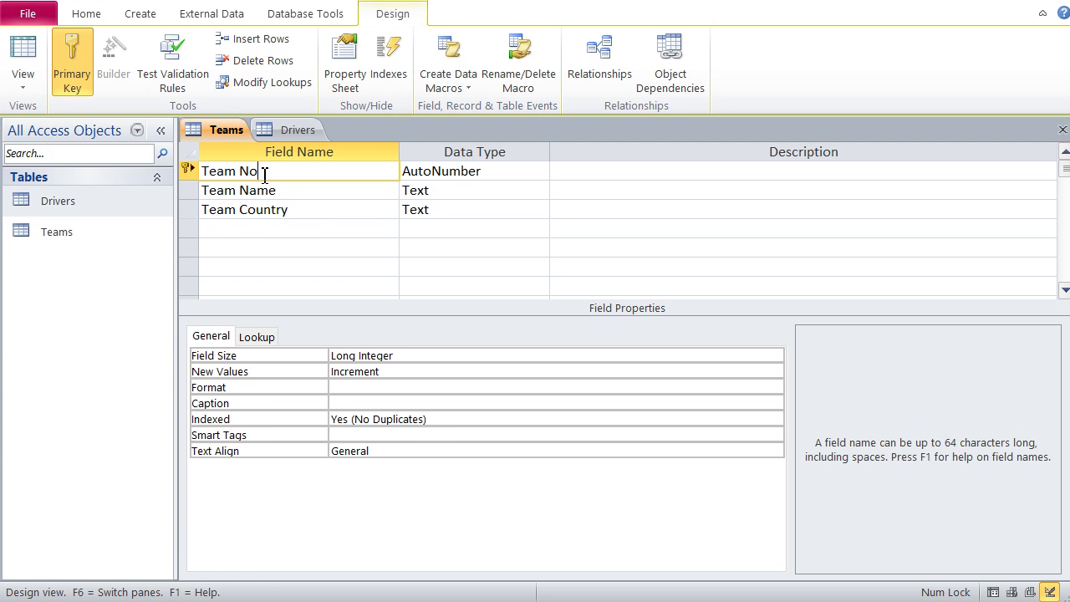
click(282, 134)
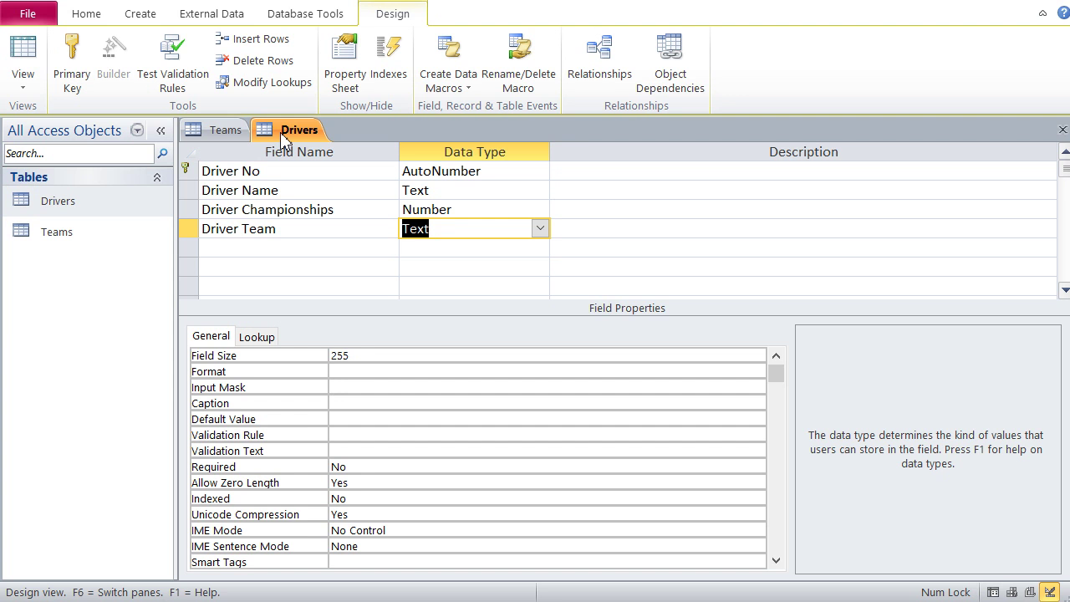
click(224, 130)
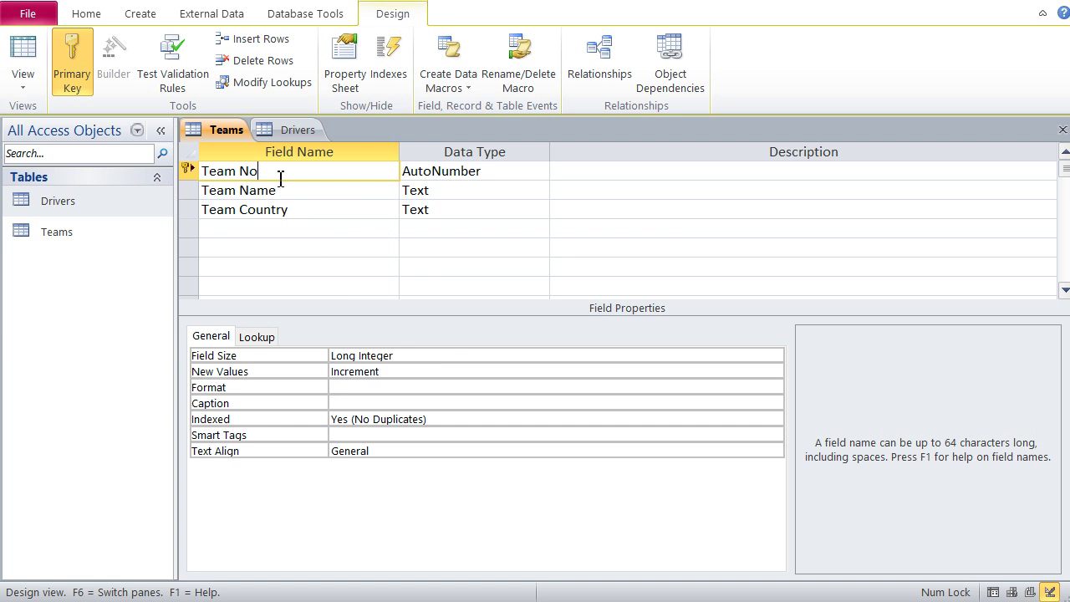
click(287, 134)
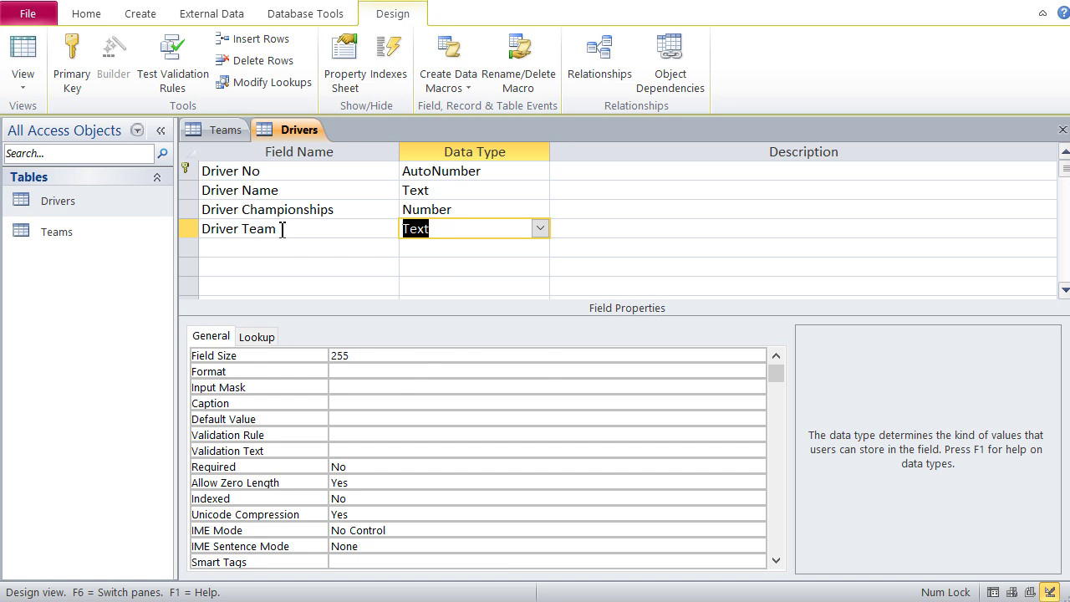
click(541, 230)
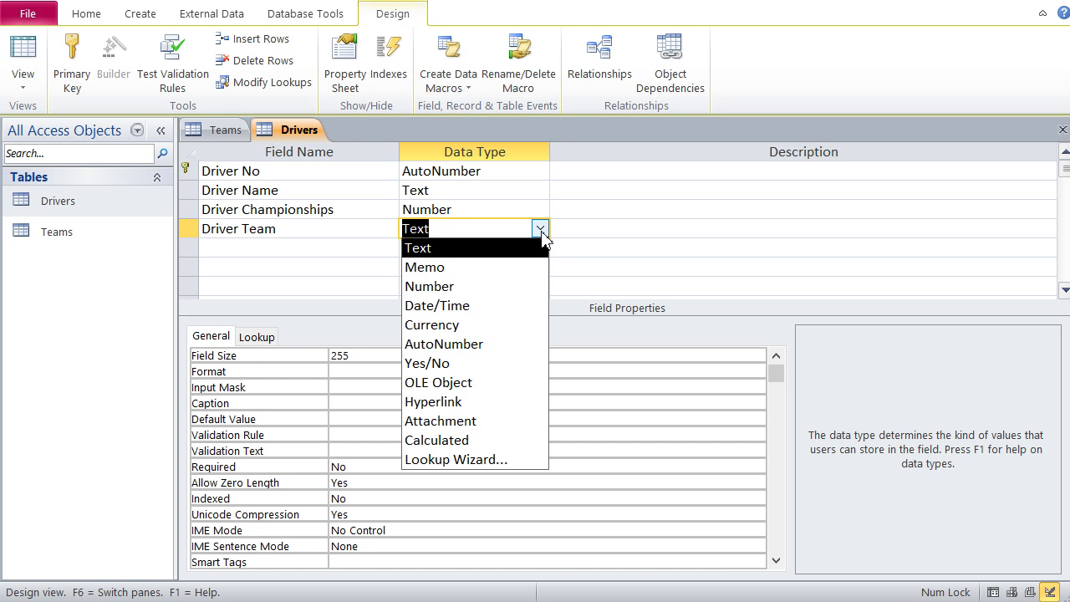
click(493, 287)
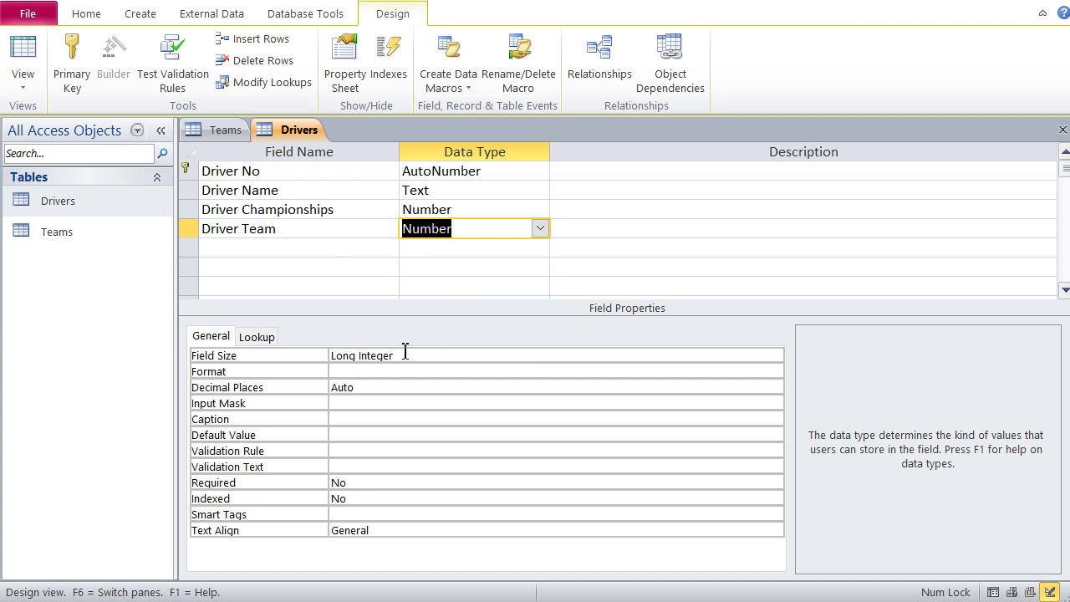
click(224, 131)
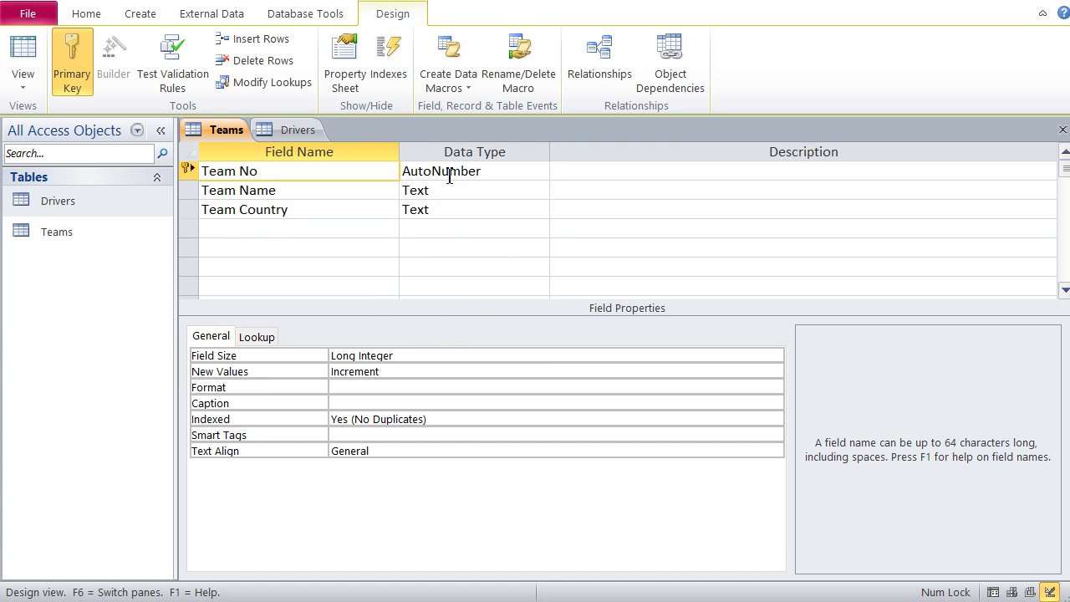
click(291, 131)
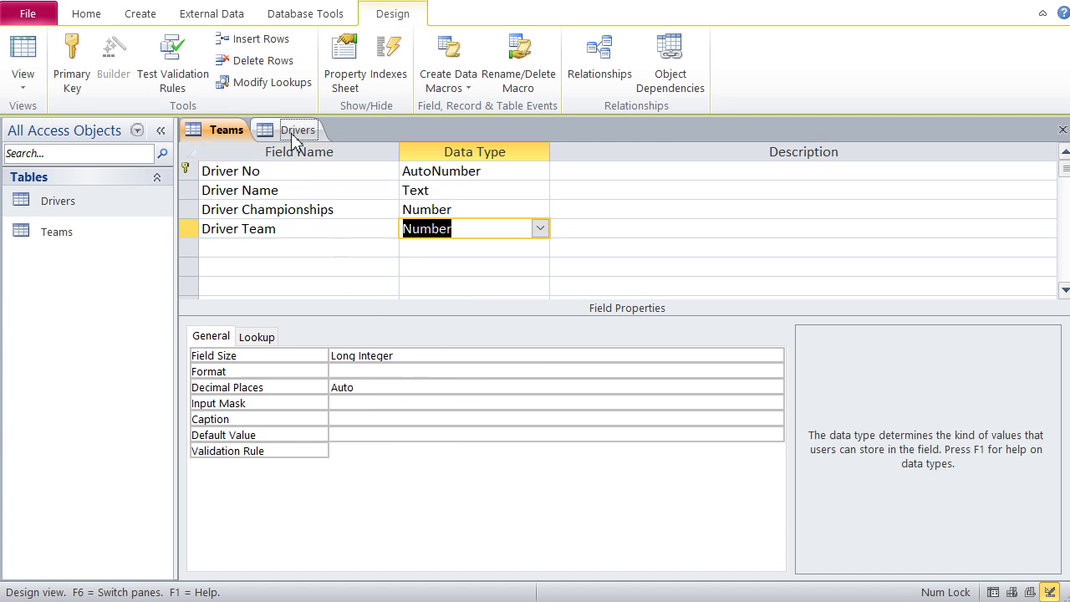
click(402, 356)
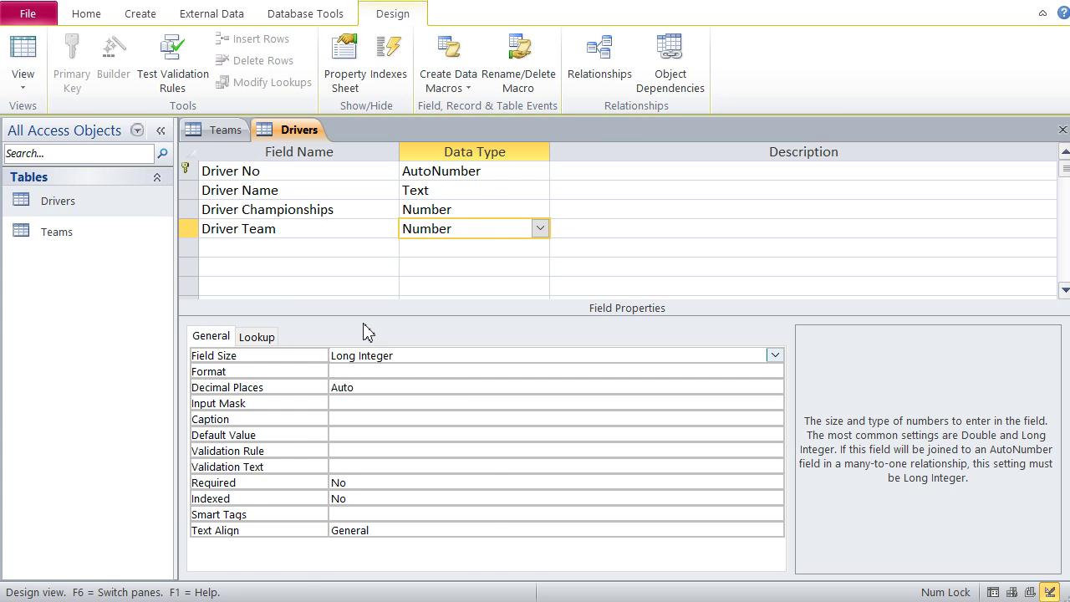
Show both the Drivers and Teams tables in Datasheet view.
click(21, 59)
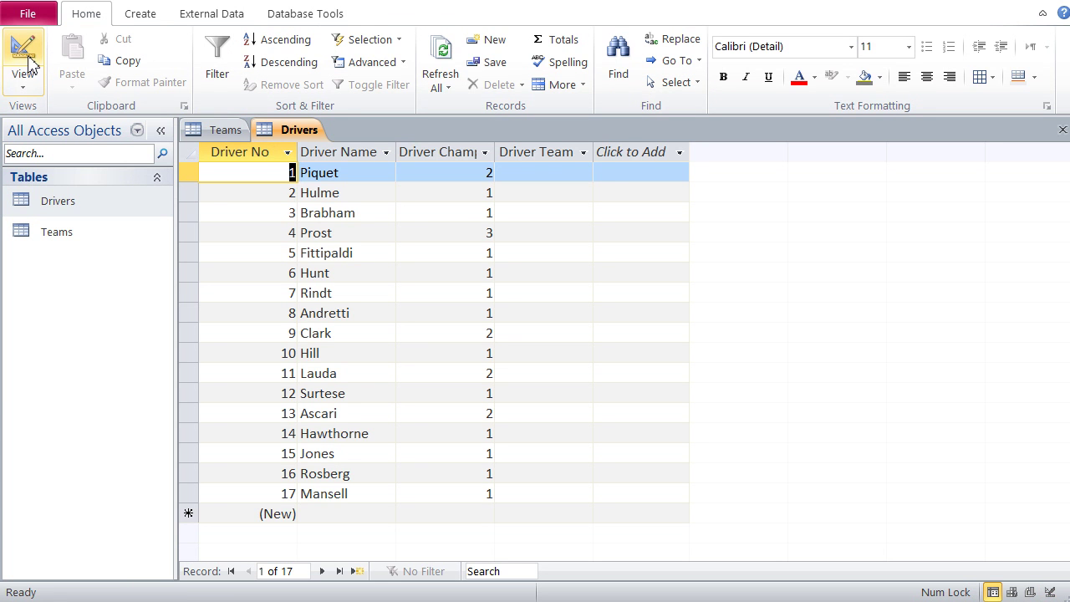
click(546, 175)
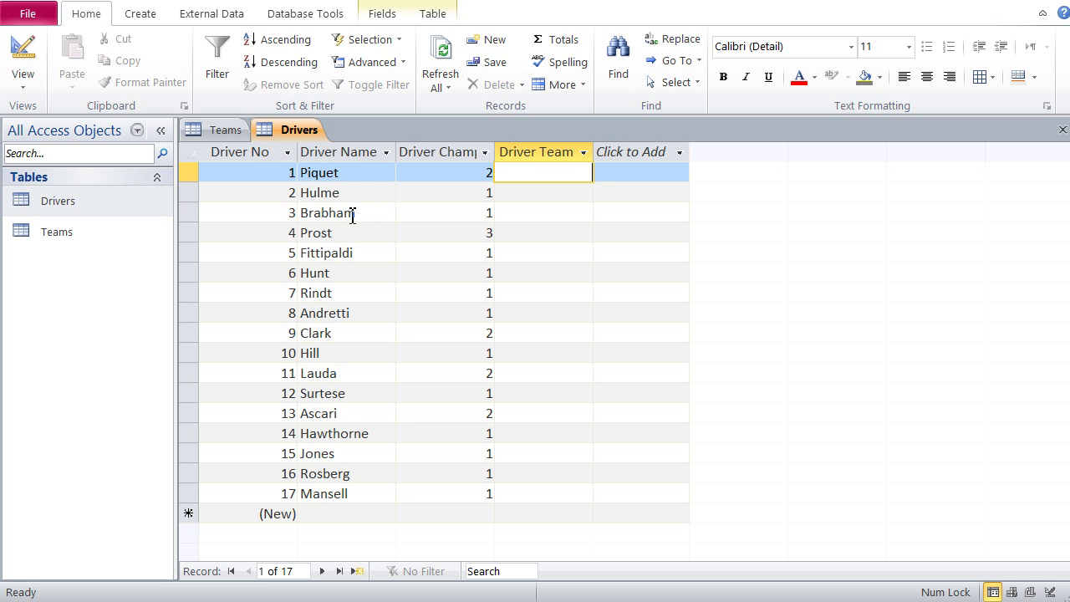
click(220, 132)
click(21, 50)
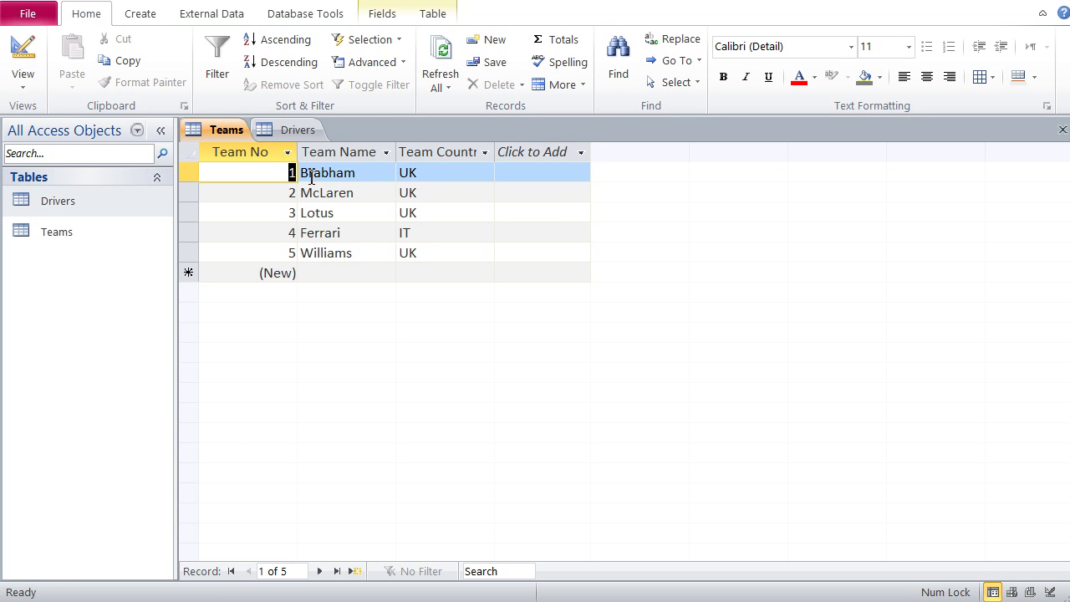
In the Drivers table, set Driver Team to 1 for Piquet, Hulme and Brabham (Driver No 1 to 3).
click(288, 129)
text(1)
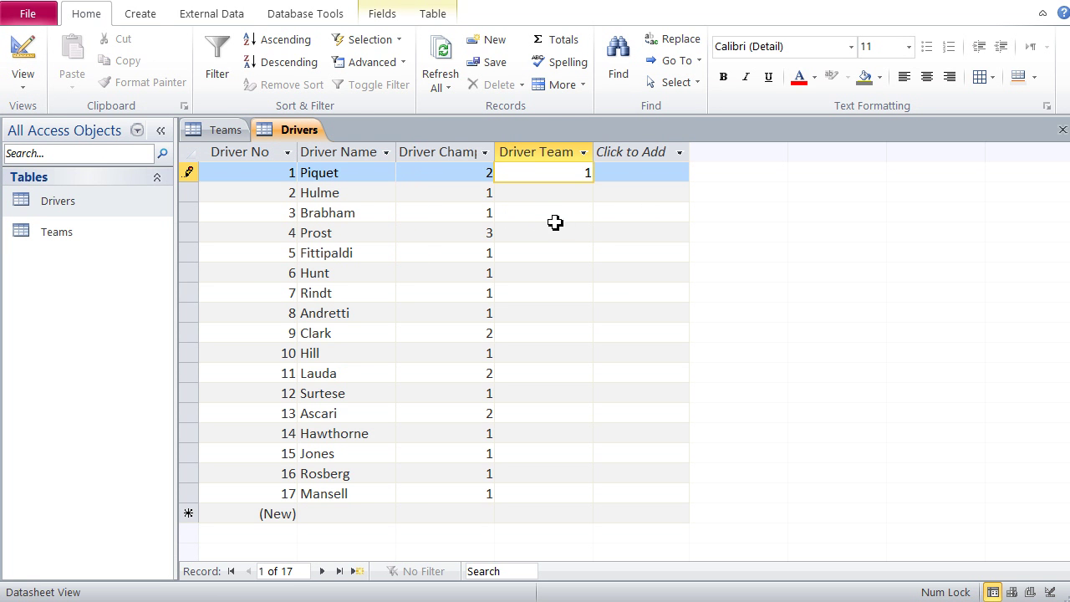
click(581, 193)
text(1)
click(584, 219)
text(1)
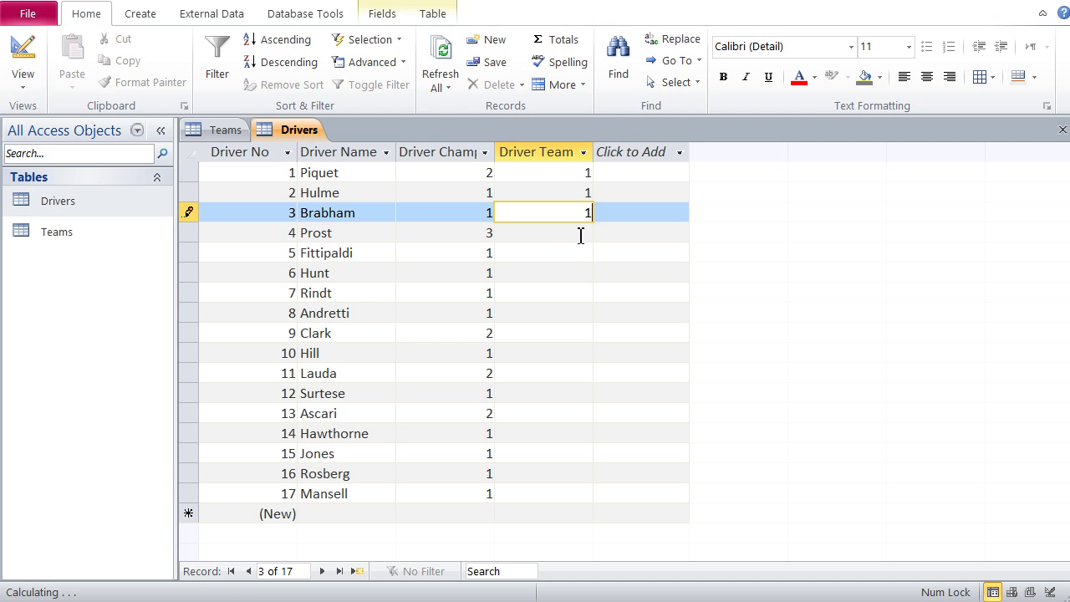
Set Driver Team to 2 for Prost, Fittipaldi and Hunt, checking the team number against the Teams table.
click(573, 236)
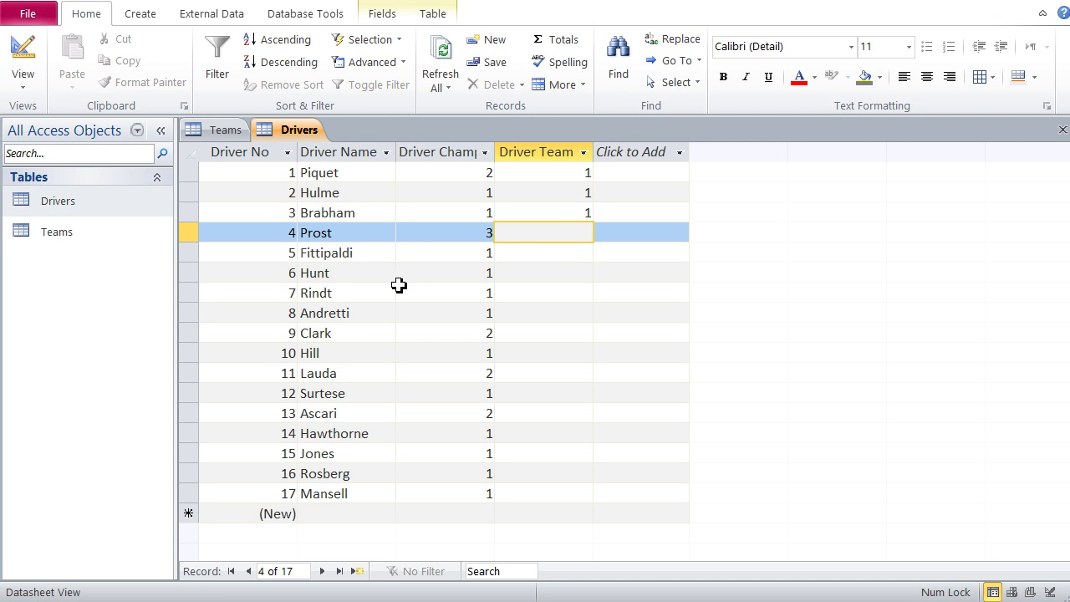
text(2)
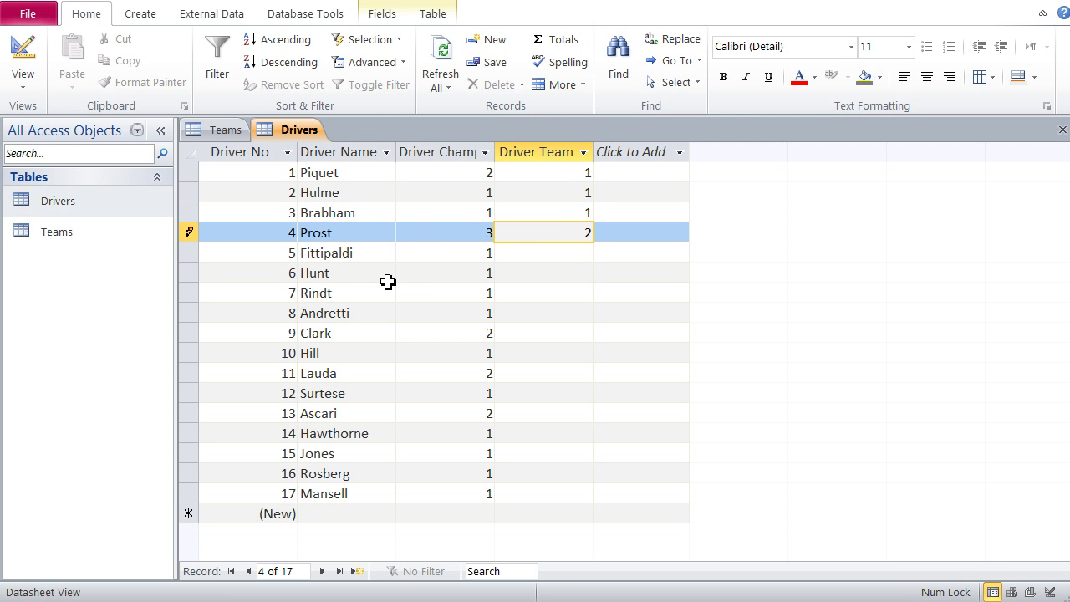
click(201, 134)
click(286, 134)
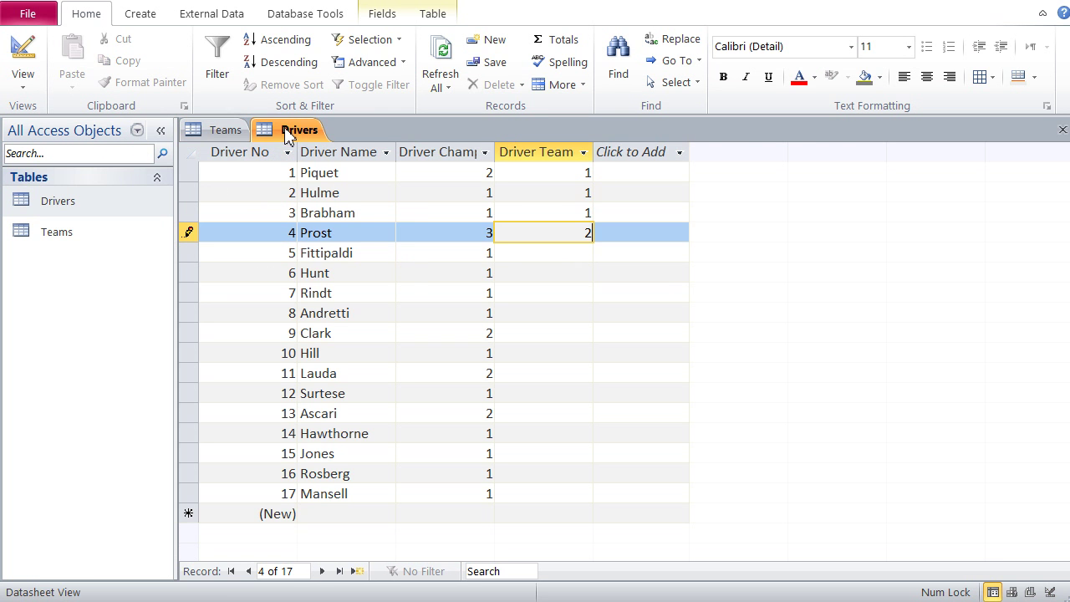
click(570, 254)
text(2)
click(576, 273)
text(2)
Look up Lotus in the Teams table and set Driver Team to 3 for Rindt, Andretti, Clark and Hill.
click(576, 293)
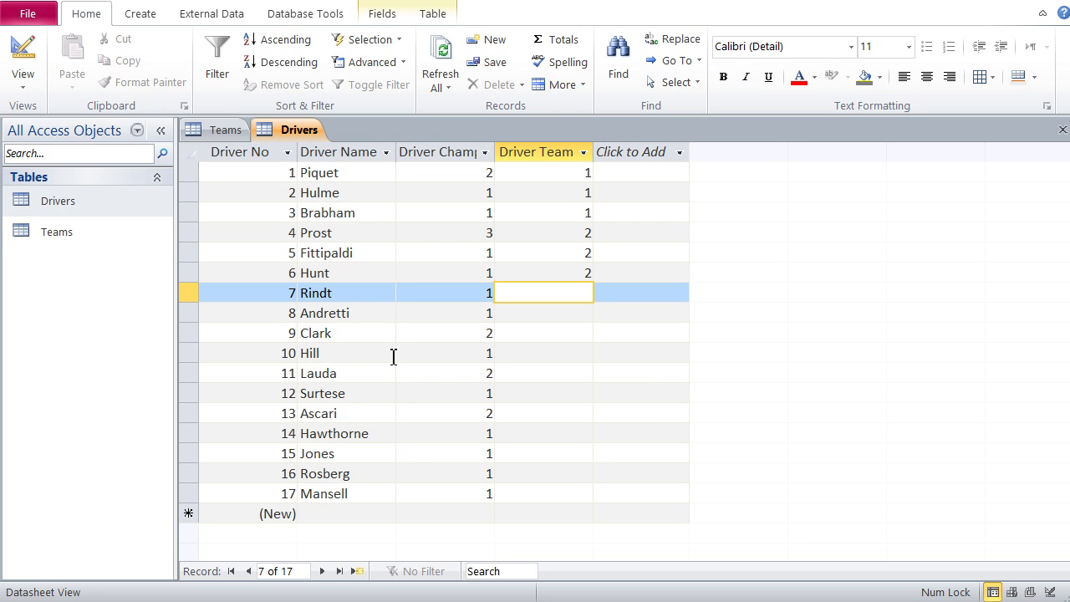
click(219, 130)
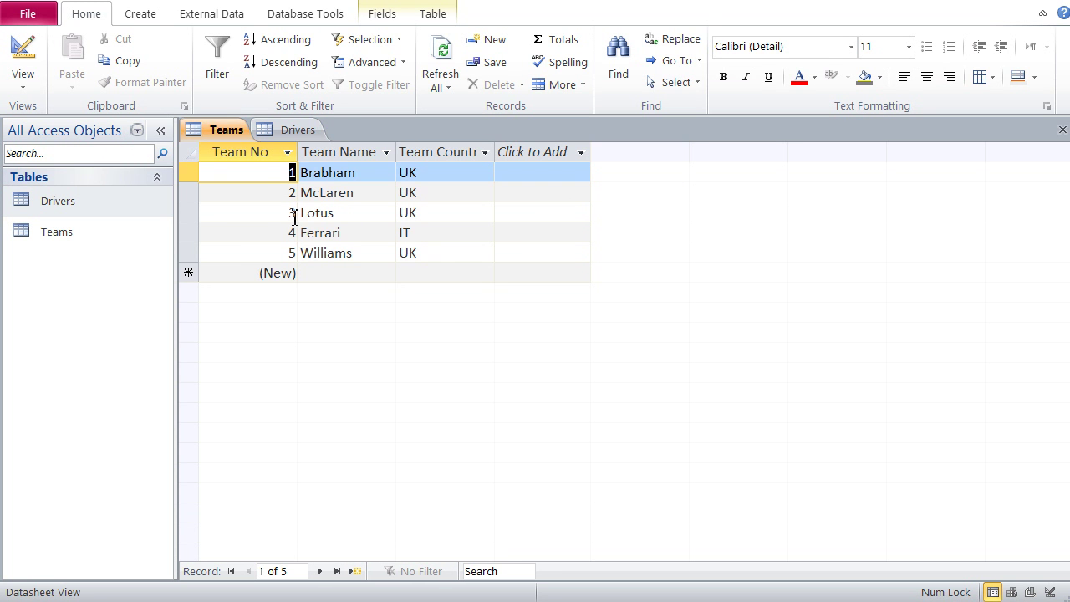
click(293, 130)
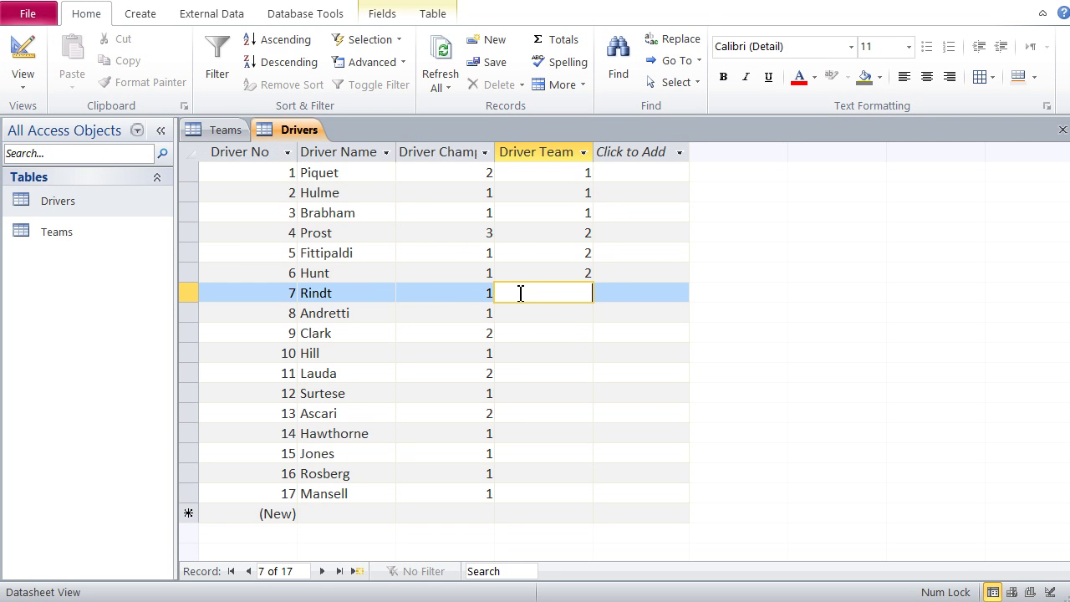
text(3)
click(576, 310)
text(3)
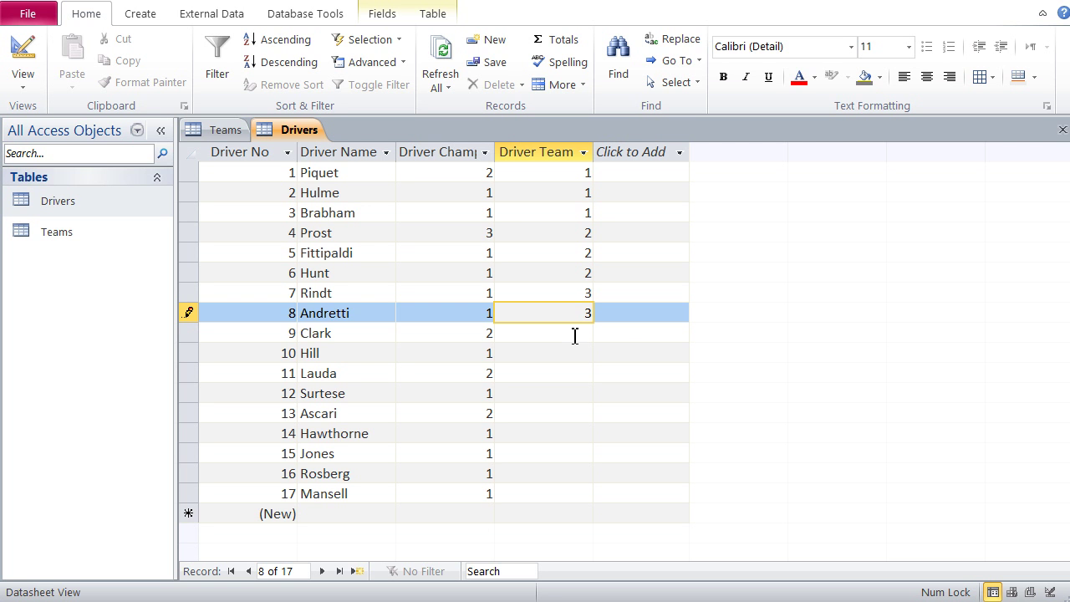
key(Down)
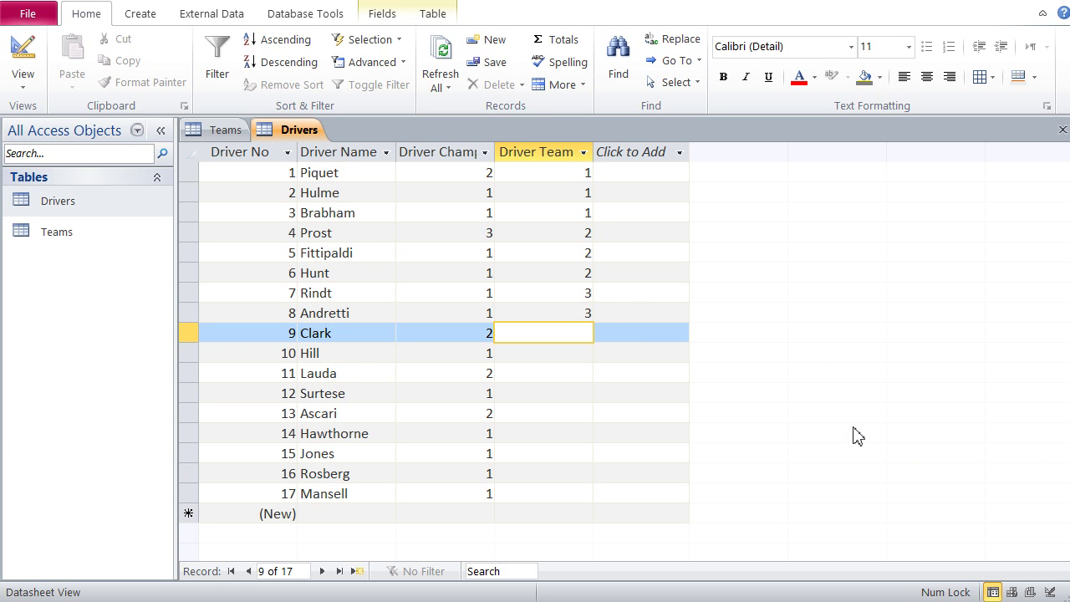
text(3)
key(Down)
text(3)
Set Driver Team to 4 for Lauda, Surtese, Ascari and Hawthorne.
key(Down)
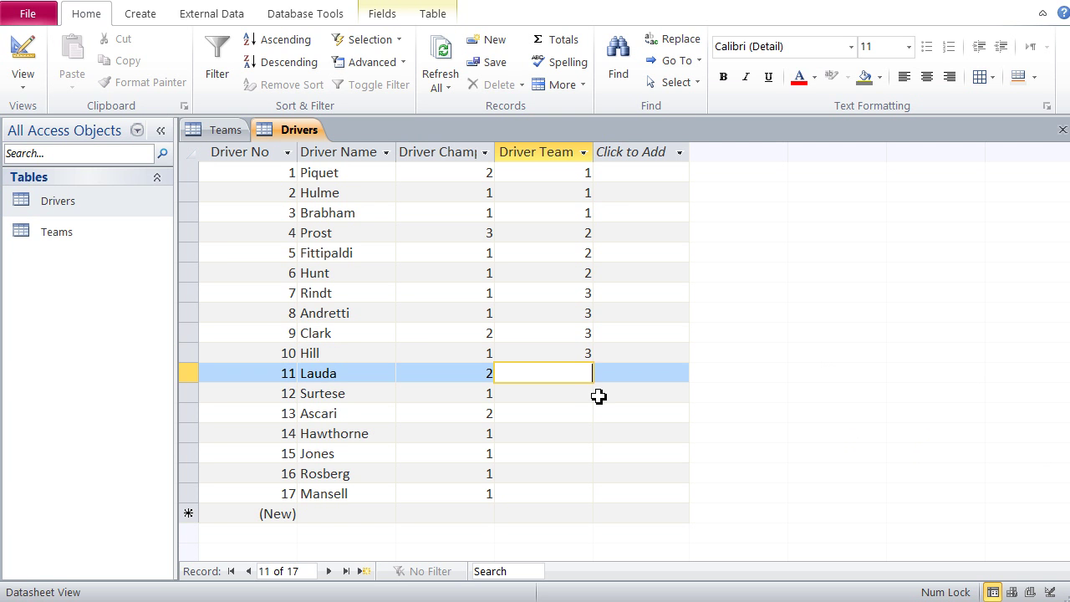
text(4)
key(Down)
text(4)
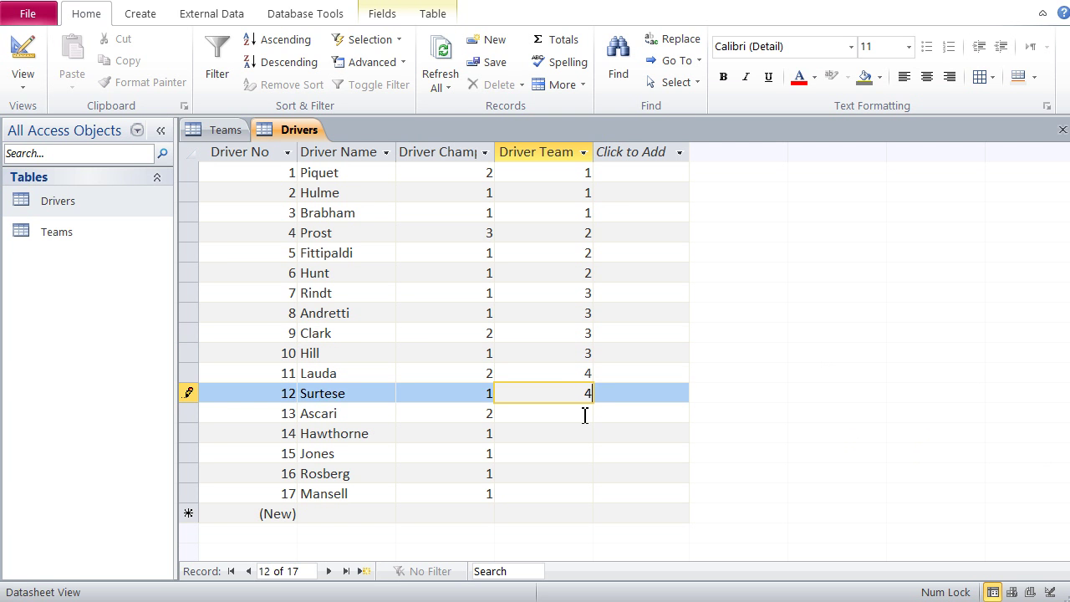
key(Down)
text(4)
click(584, 433)
text(4)
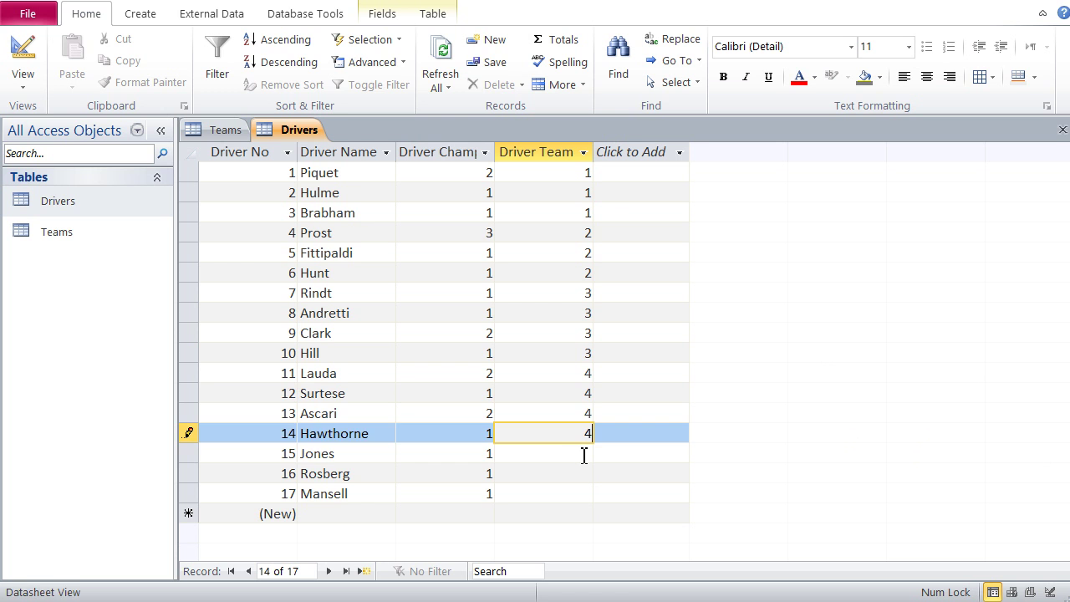
Set Driver Team to 5 for Jones, Rosberg and Mansell and save the last record.
click(585, 453)
text(5)
click(585, 473)
text(5)
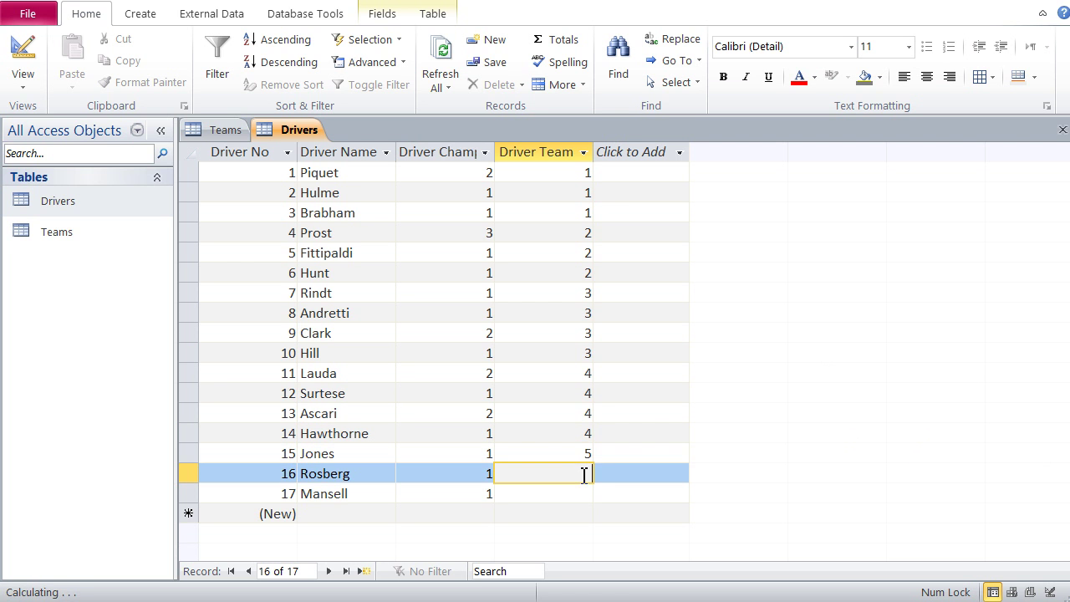
click(585, 493)
text(5)
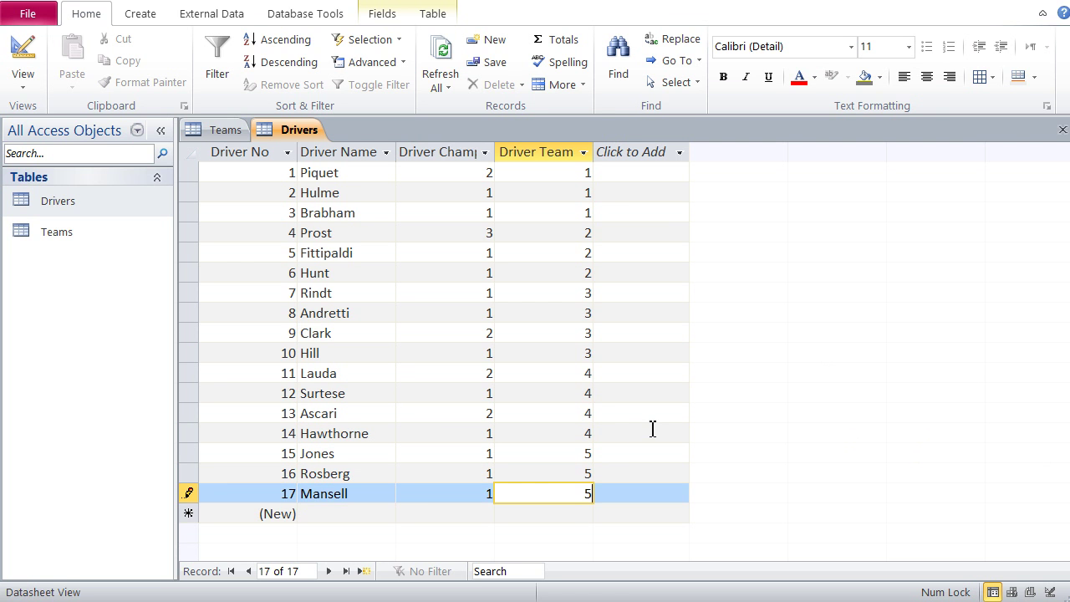
click(652, 430)
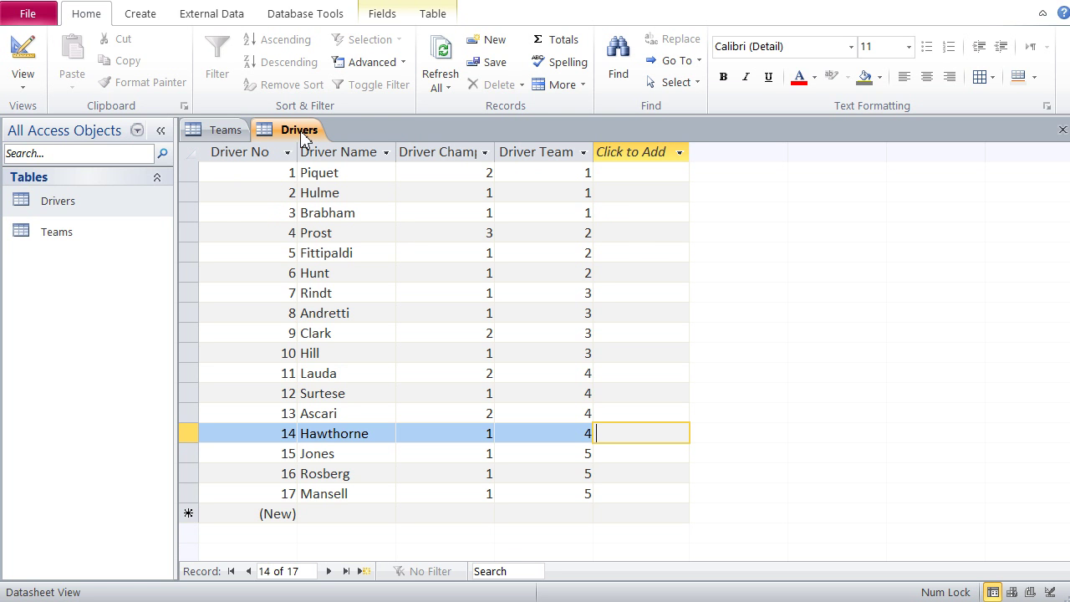
Compare the Team No key in Teams with the Driver Team field in Drivers, in both records and table design.
click(225, 130)
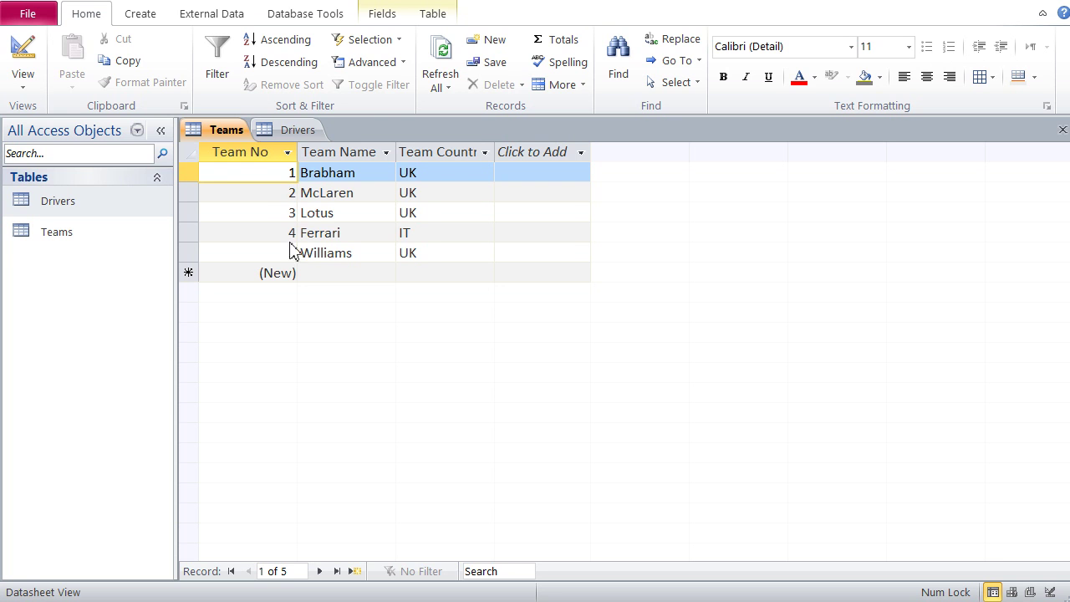
click(289, 131)
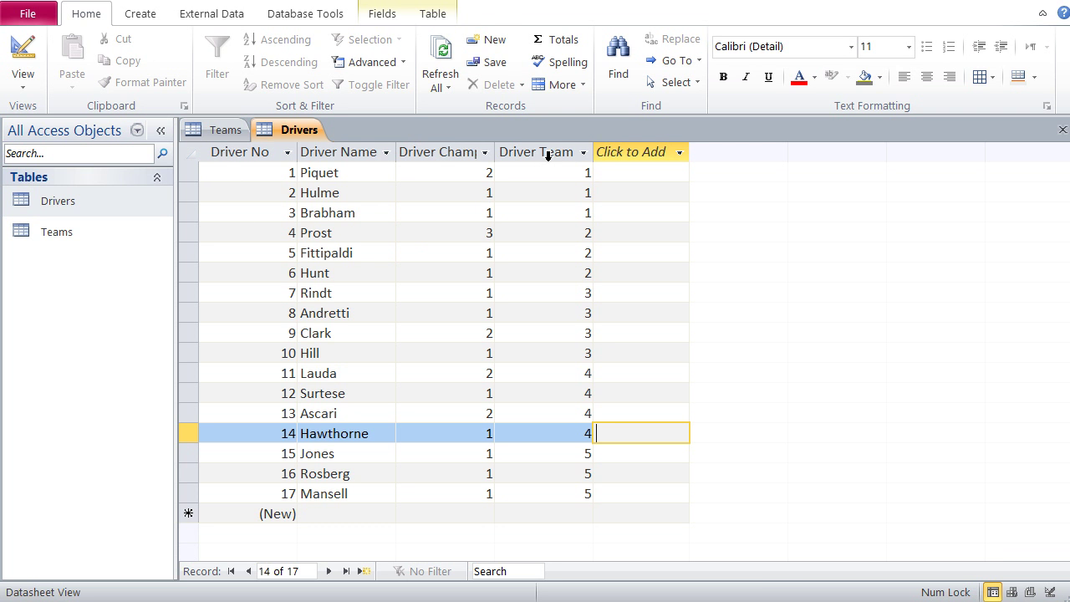
click(7, 47)
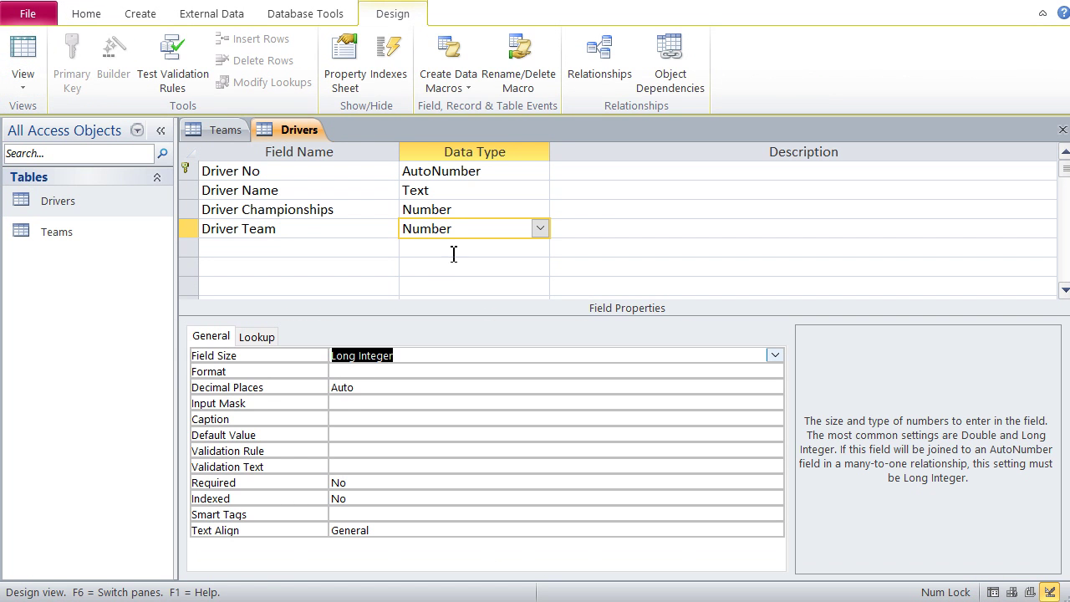
click(221, 130)
click(16, 52)
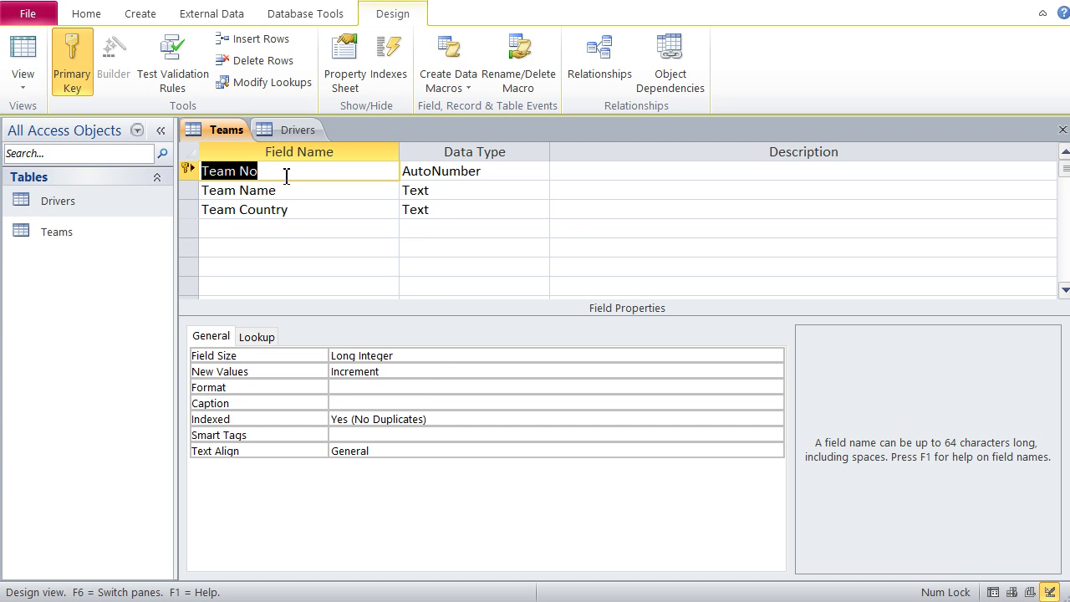
click(299, 129)
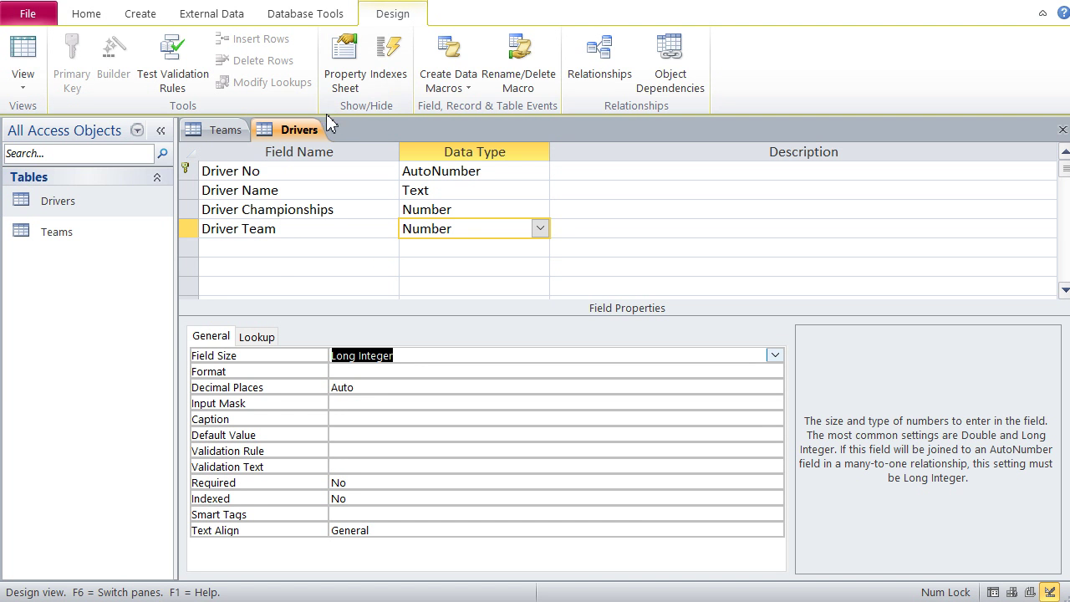
Close the Drivers and Teams tables.
click(303, 13)
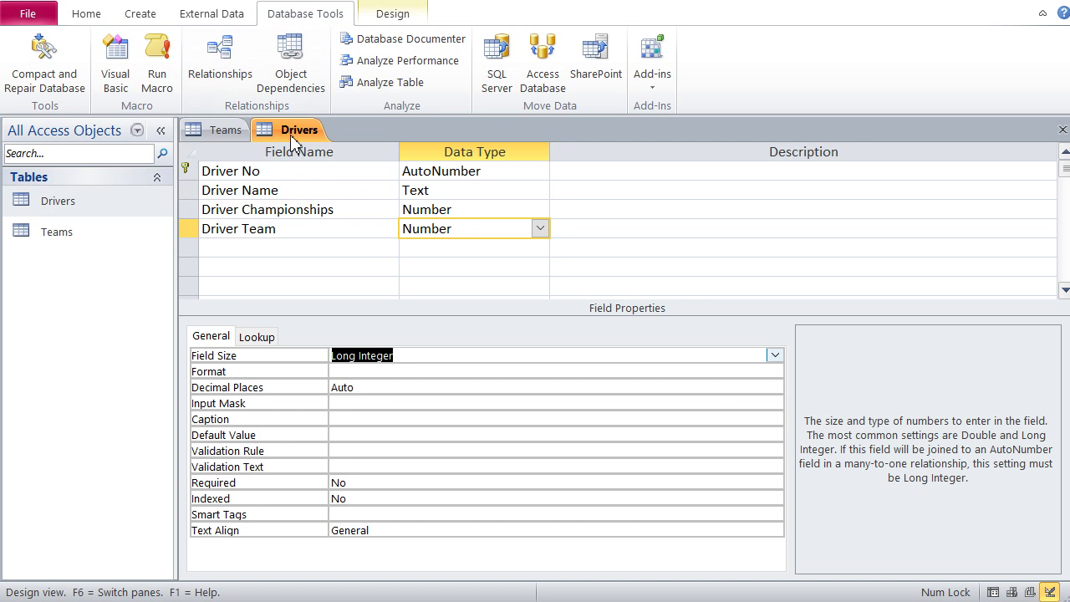
click(332, 248)
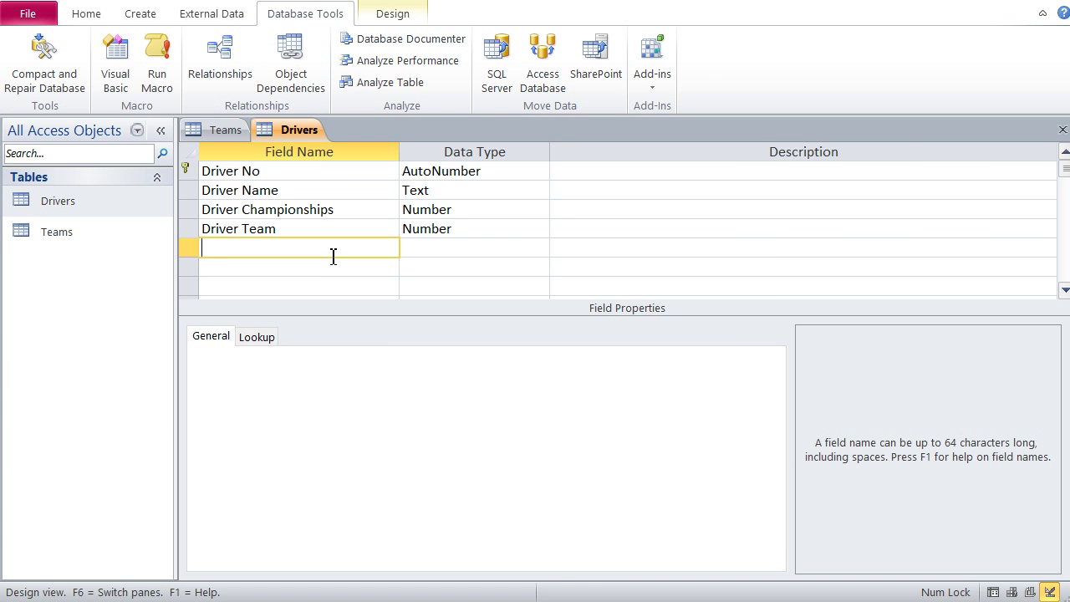
right_click(282, 127)
click(314, 165)
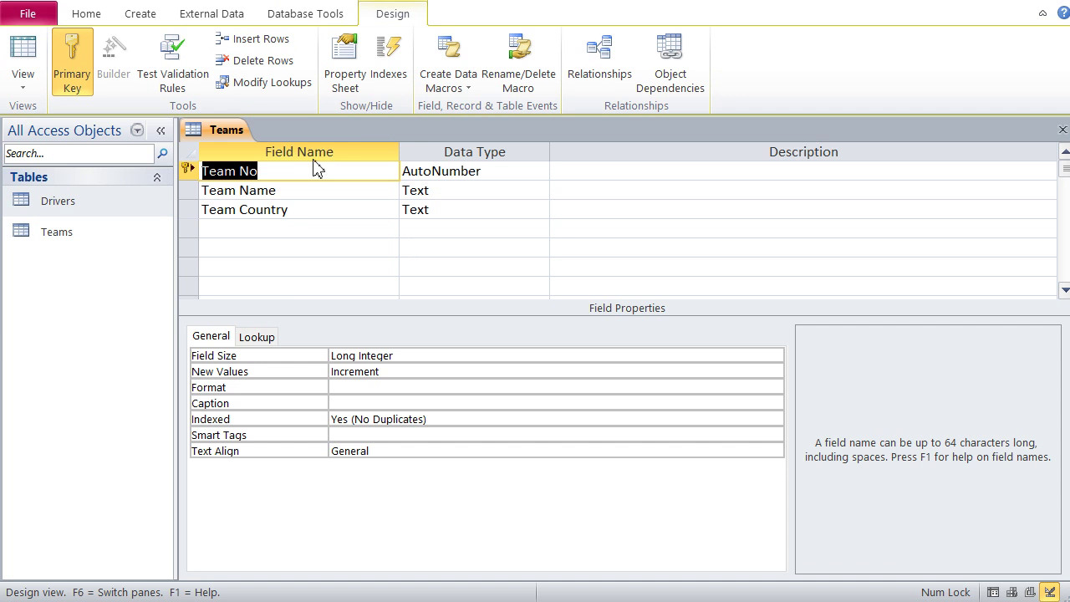
right_click(219, 130)
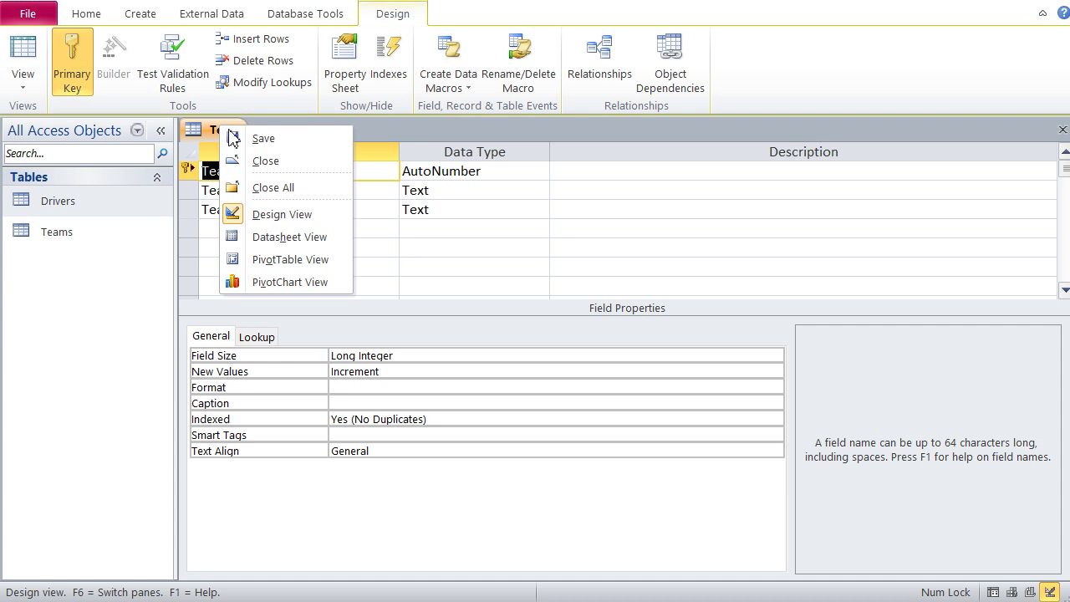
click(261, 161)
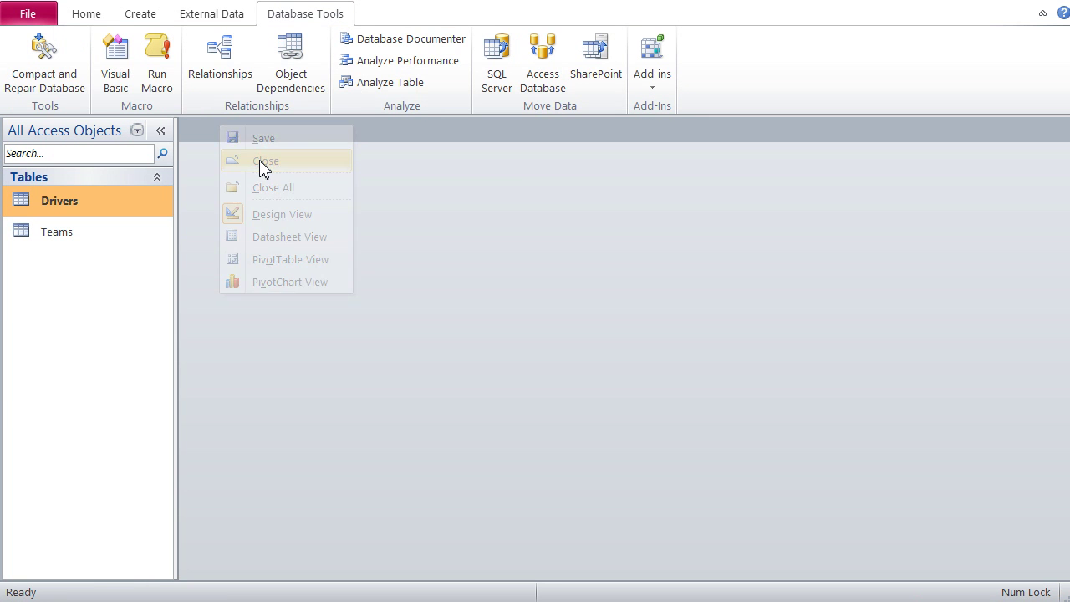
Add the Teams and Drivers tables to the Relationships window and space them farther apart.
click(224, 65)
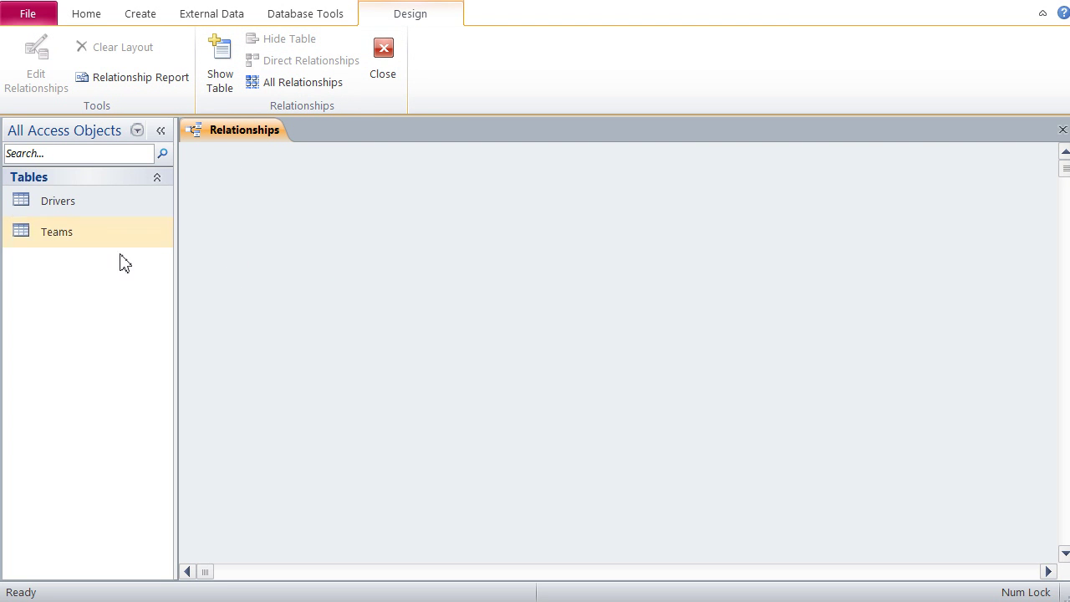
click(224, 67)
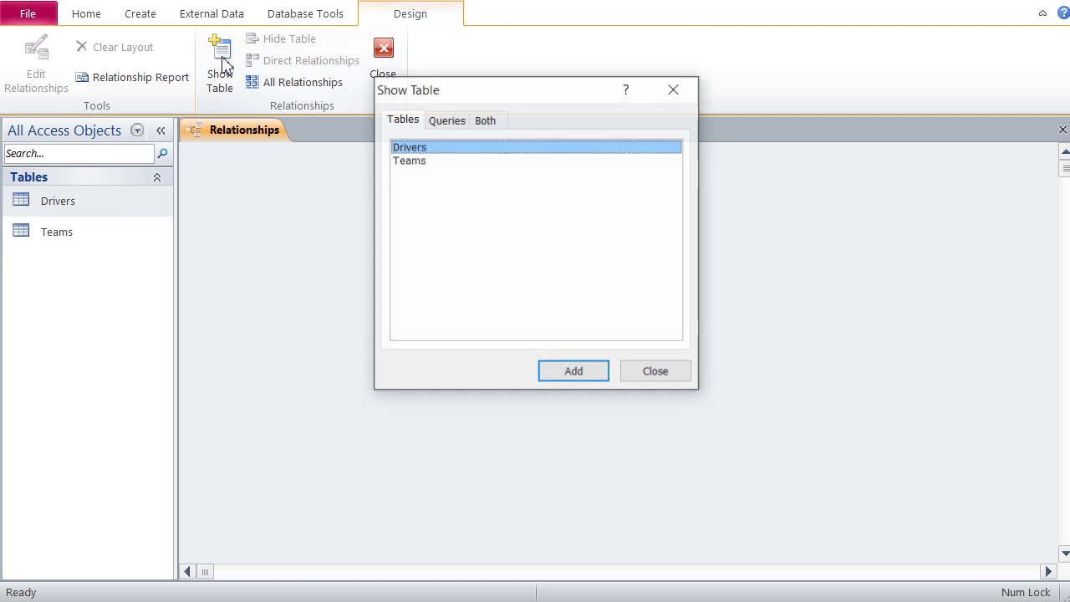
double_click(415, 167)
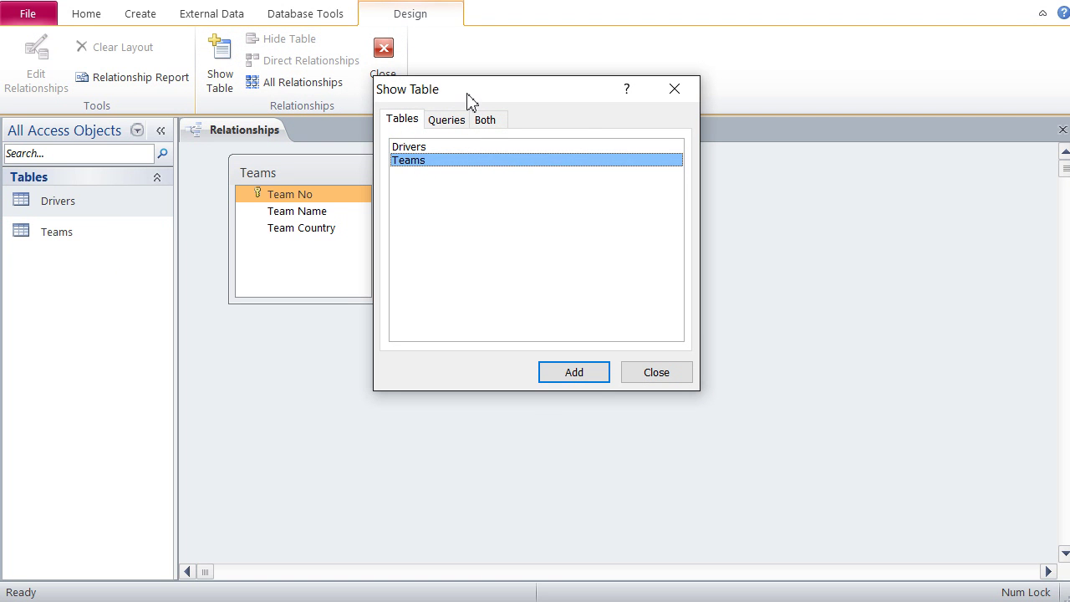
drag(468, 99, 585, 149)
click(527, 198)
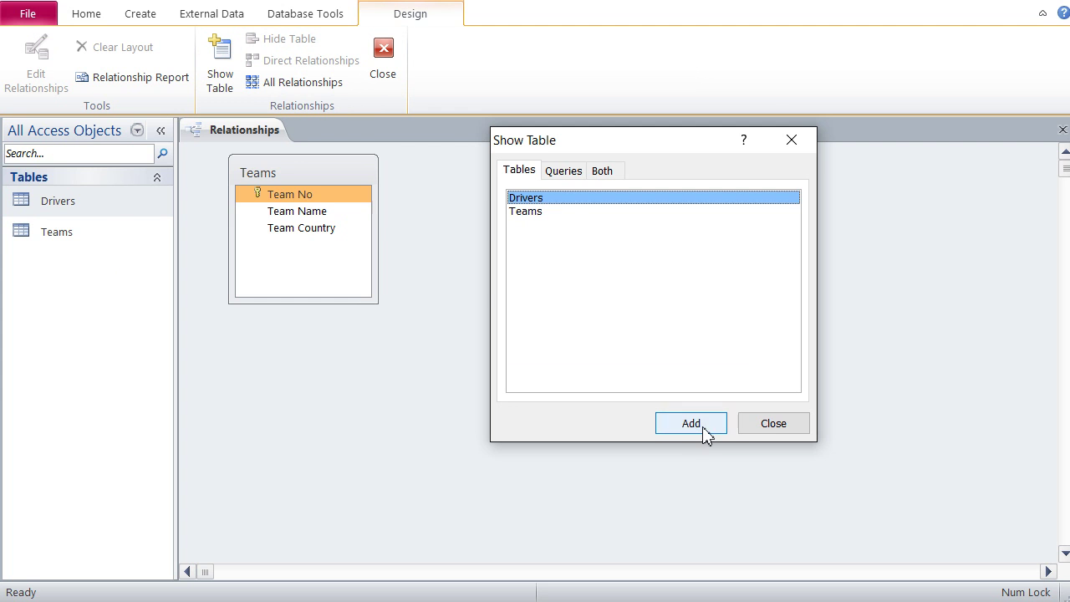
click(700, 428)
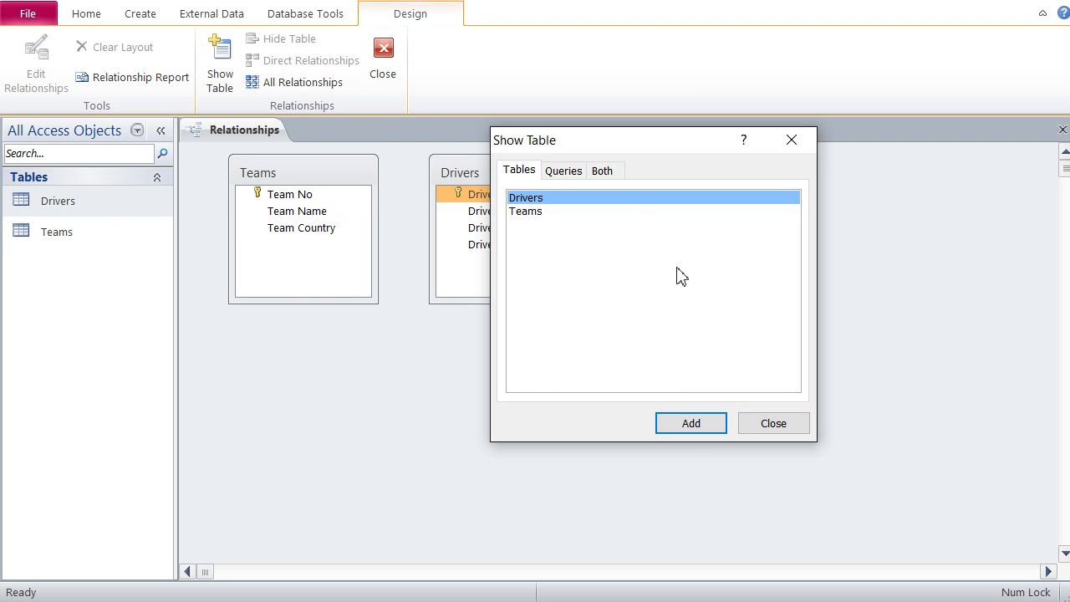
click(769, 428)
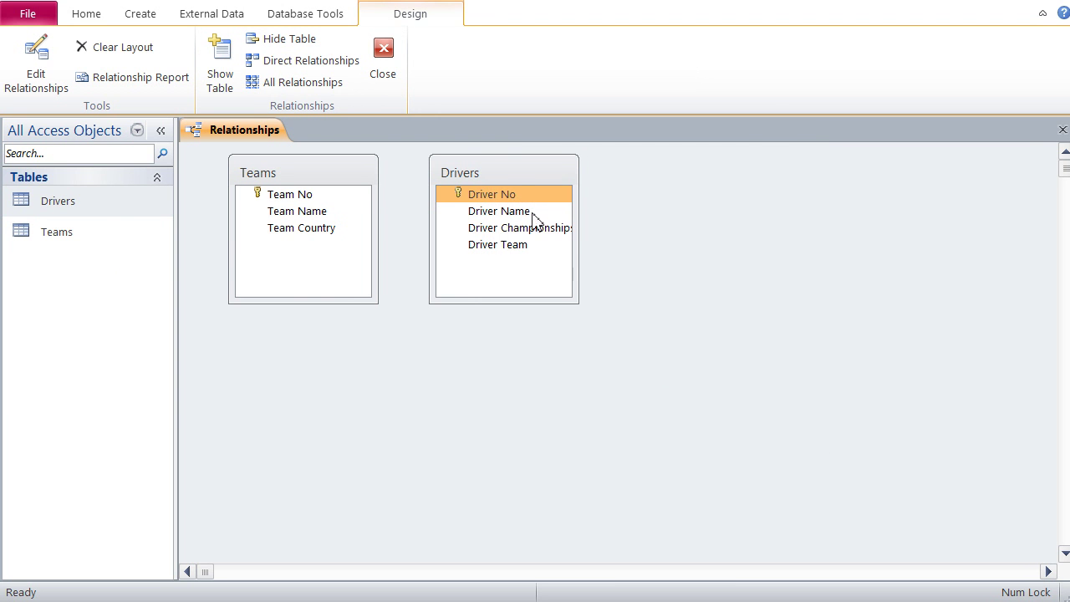
drag(507, 168, 611, 174)
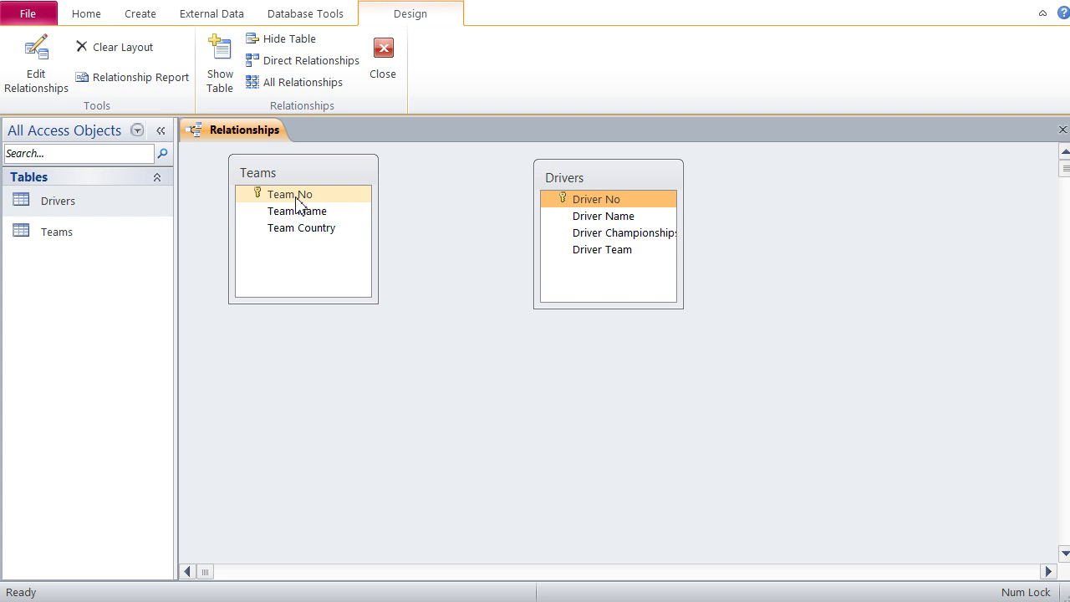
Create a relationship from Team No in Teams to Driver Team in Drivers, enforcing referential integrity with cascading updates and deletes.
drag(297, 201, 595, 251)
click(387, 250)
click(386, 273)
click(386, 296)
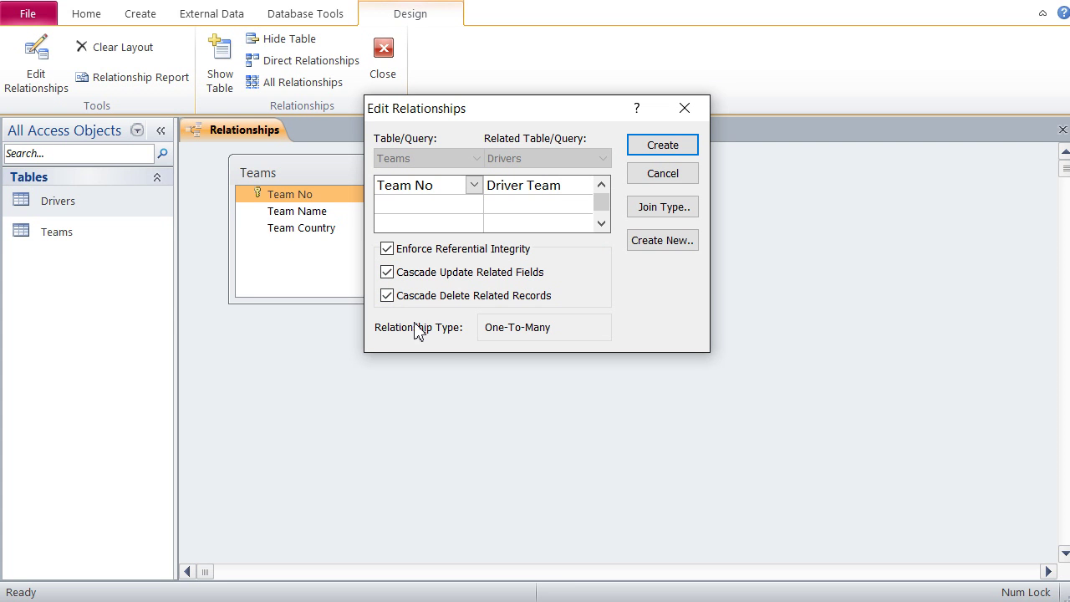
click(660, 152)
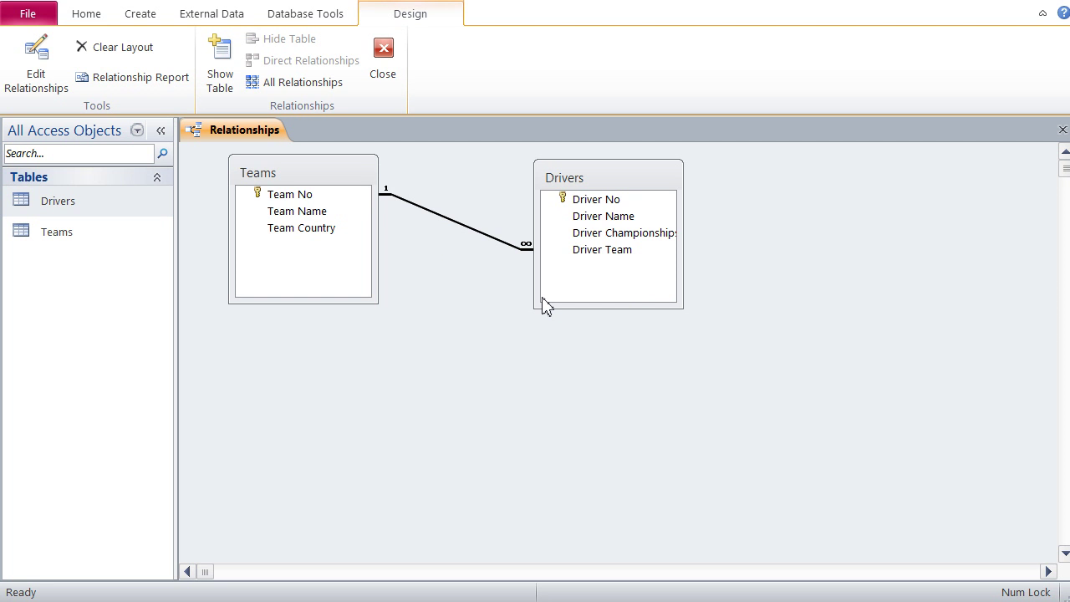
Create a new query in design view and add the Drivers and Teams tables to it.
click(94, 22)
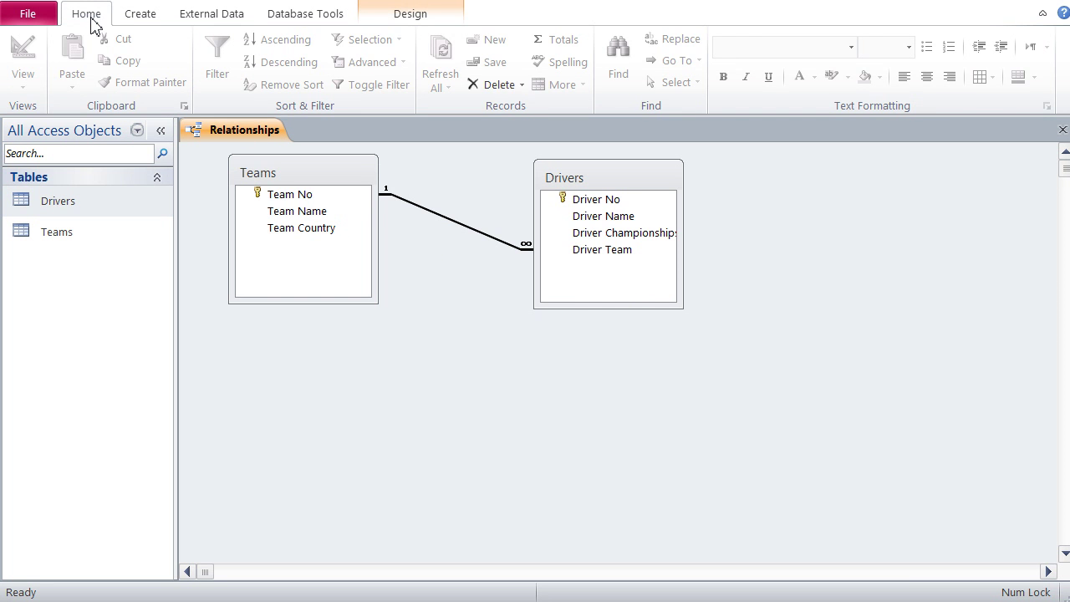
click(157, 18)
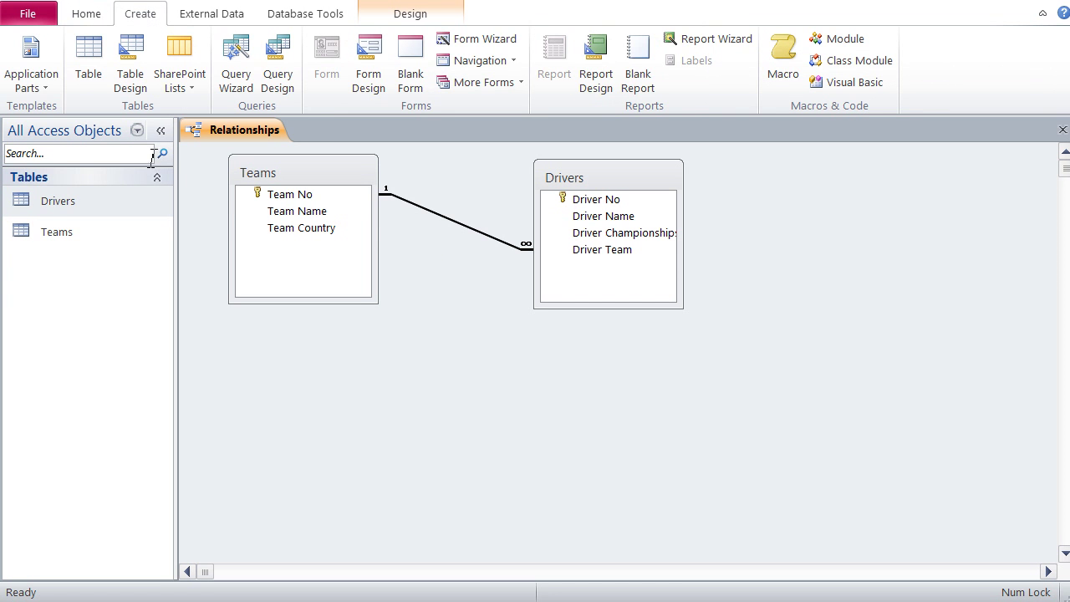
click(281, 69)
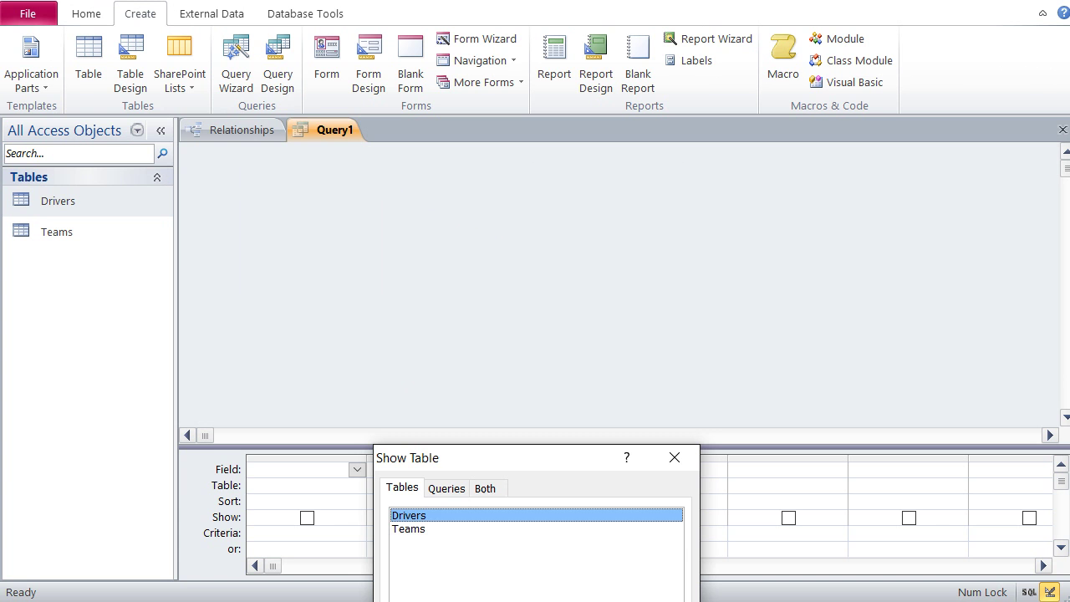
key(Return)
click(422, 528)
key(Return)
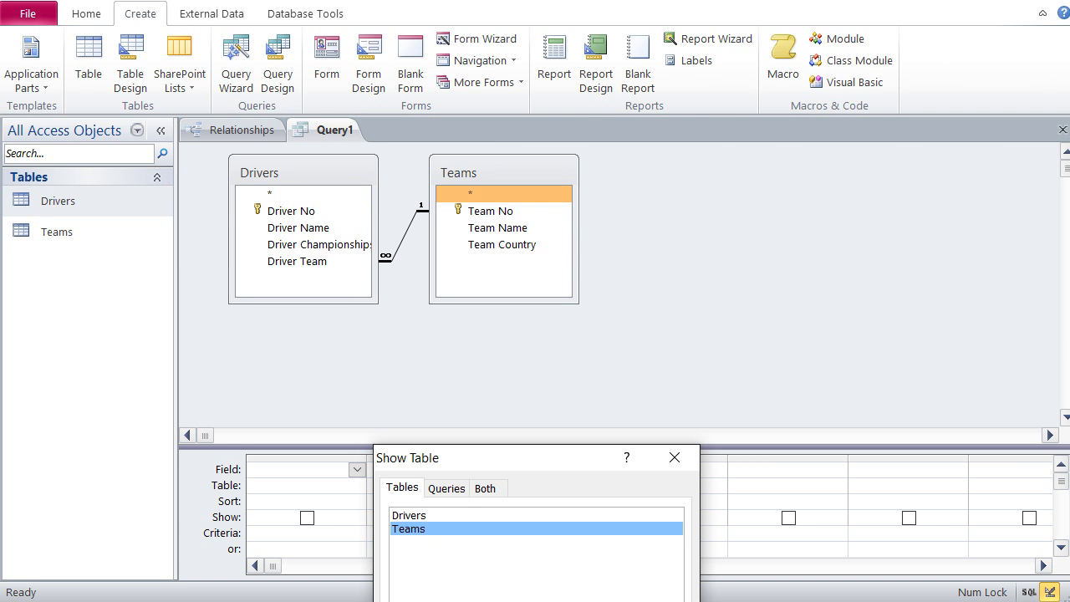
key(Escape)
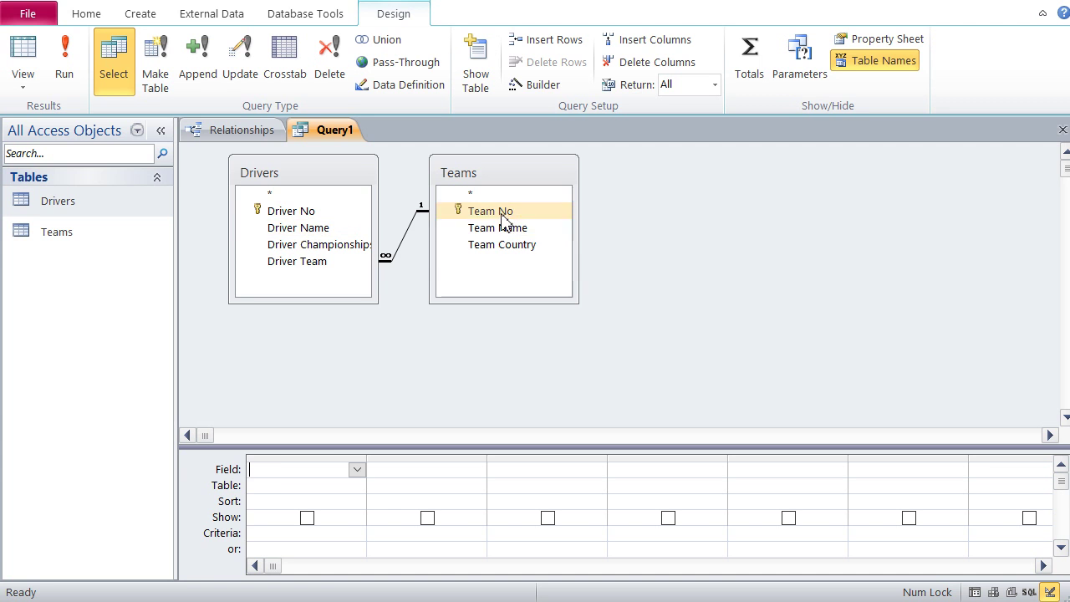
Add Team Name, Team Country, Driver Name and Driver Championships to the query, in that order, and show its results as a datasheet.
drag(502, 229, 303, 477)
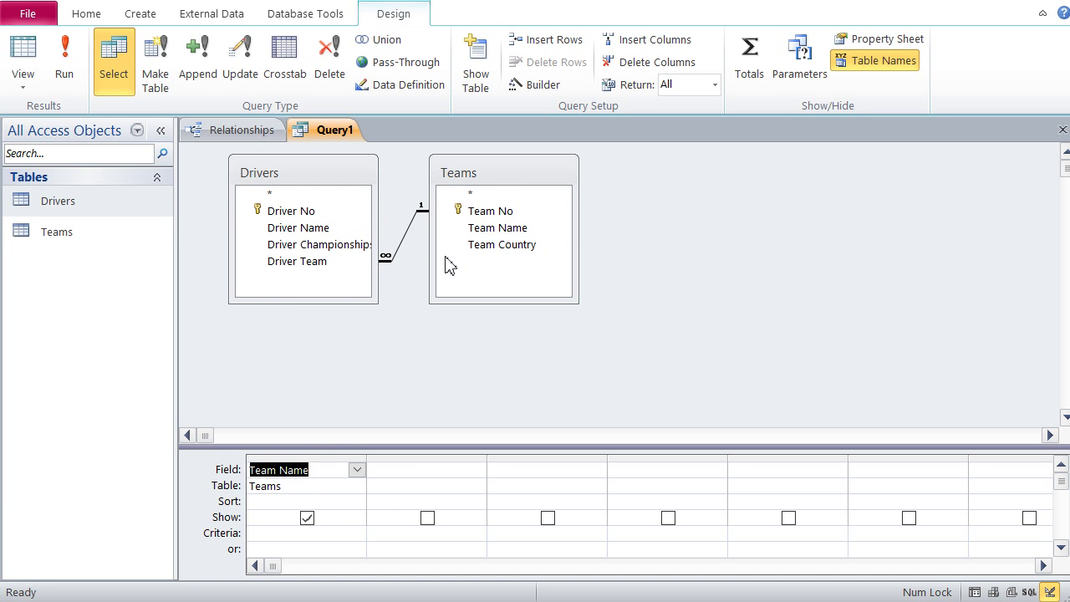
drag(502, 244, 410, 480)
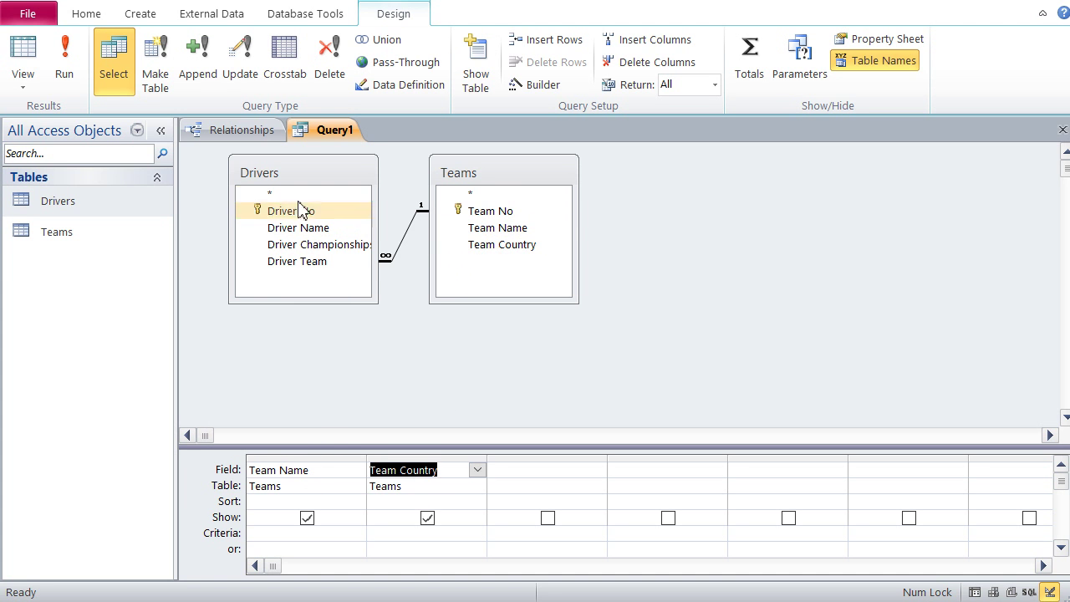
drag(301, 228, 519, 483)
drag(326, 244, 635, 478)
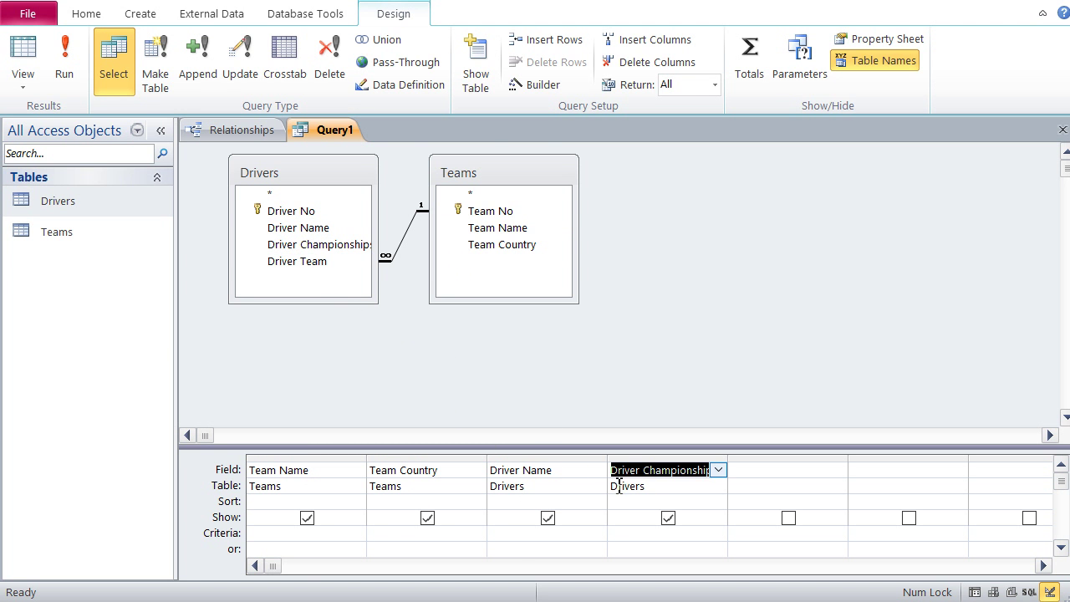
click(32, 64)
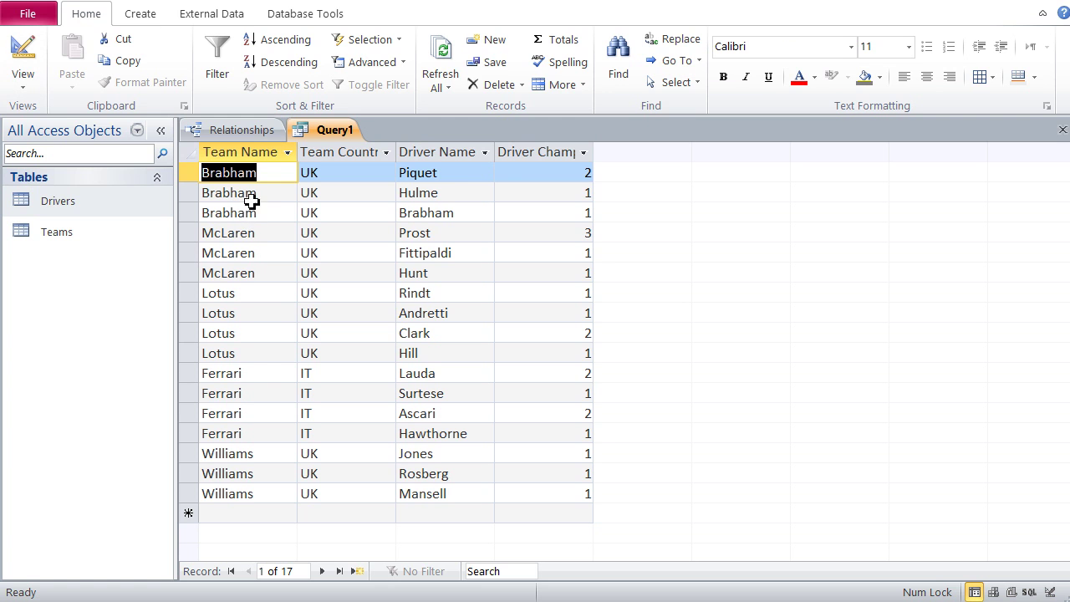